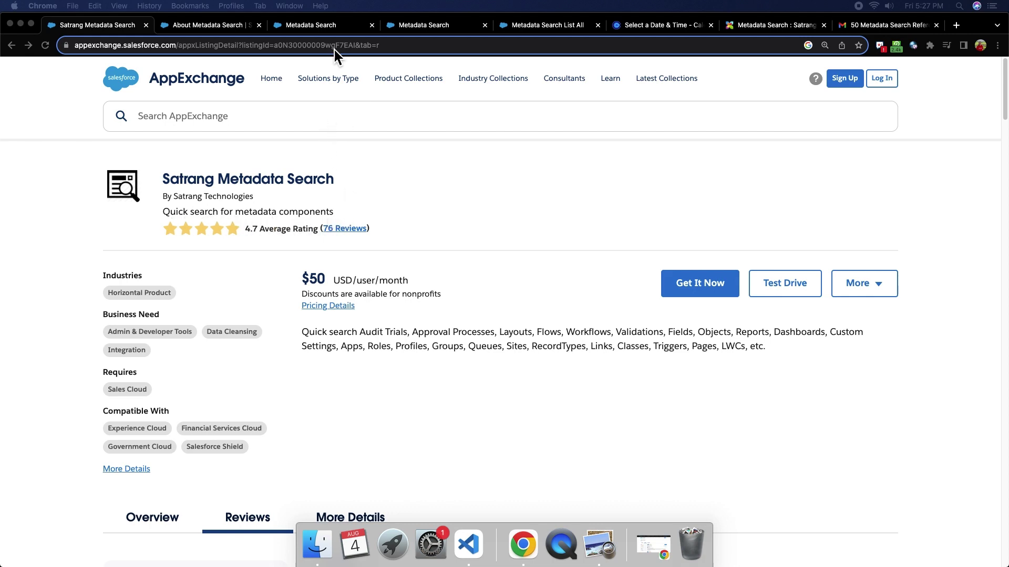
Open the About Metadata Search page to review the app's feature list, then return.
{"action": "left_click", "coordinate": [430, 30]}
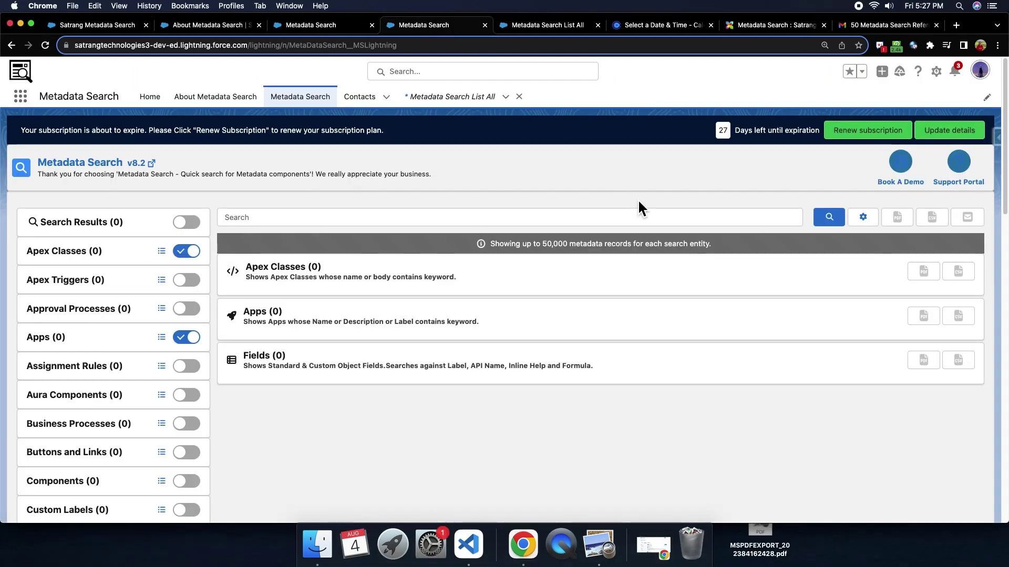
{"action": "left_click", "coordinate": [213, 29]}
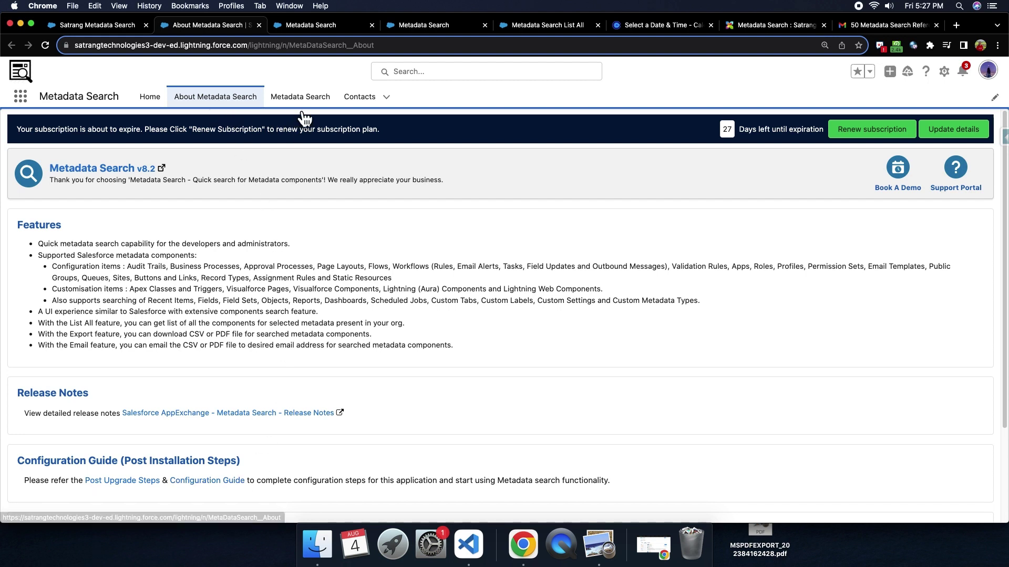
{"action": "left_click", "coordinate": [414, 32]}
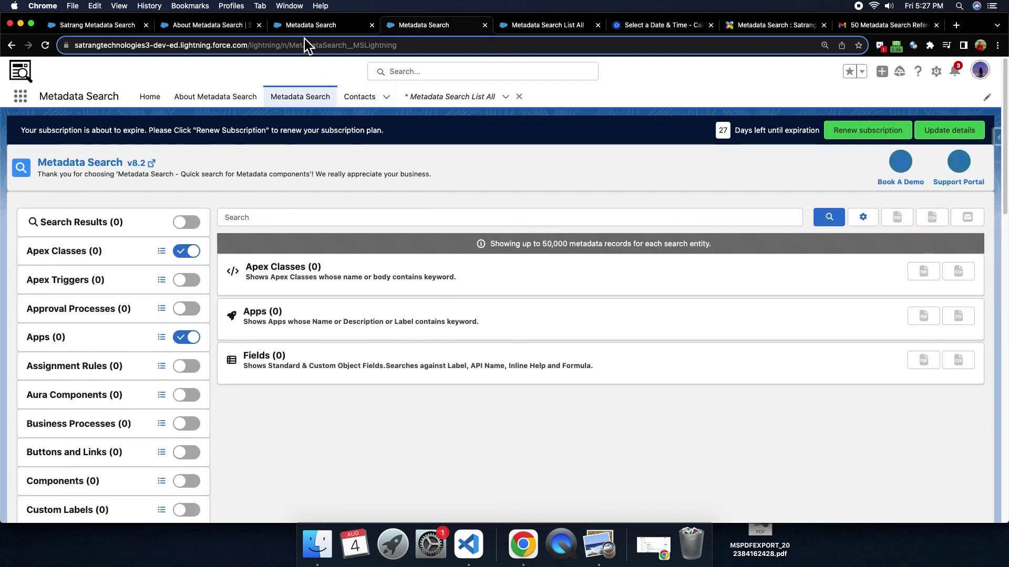
Switch to the Classic Metadata Search page and look over it.
{"action": "left_click", "coordinate": [312, 27]}
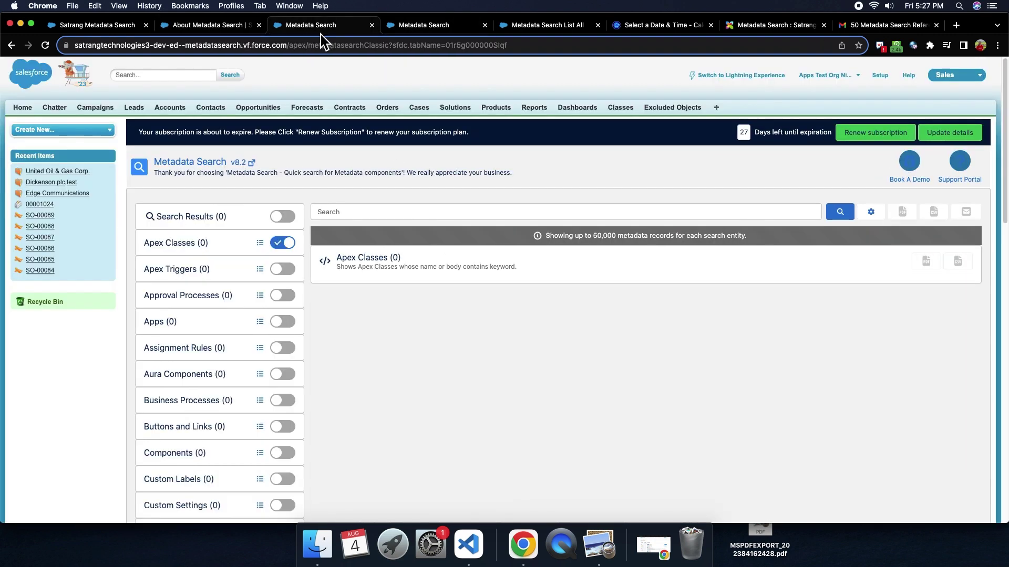
{"action": "scroll", "coordinate": [392, 388], "scroll_direction": "down", "scroll_amount": 3}
{"action": "scroll", "coordinate": [394, 397], "scroll_direction": "up", "scroll_amount": 3}
Search metadata for 'test' and review the 49 Apex Class, 1 App and 13 Field results.
{"action": "left_click", "coordinate": [430, 32]}
{"action": "left_click", "coordinate": [237, 220]}
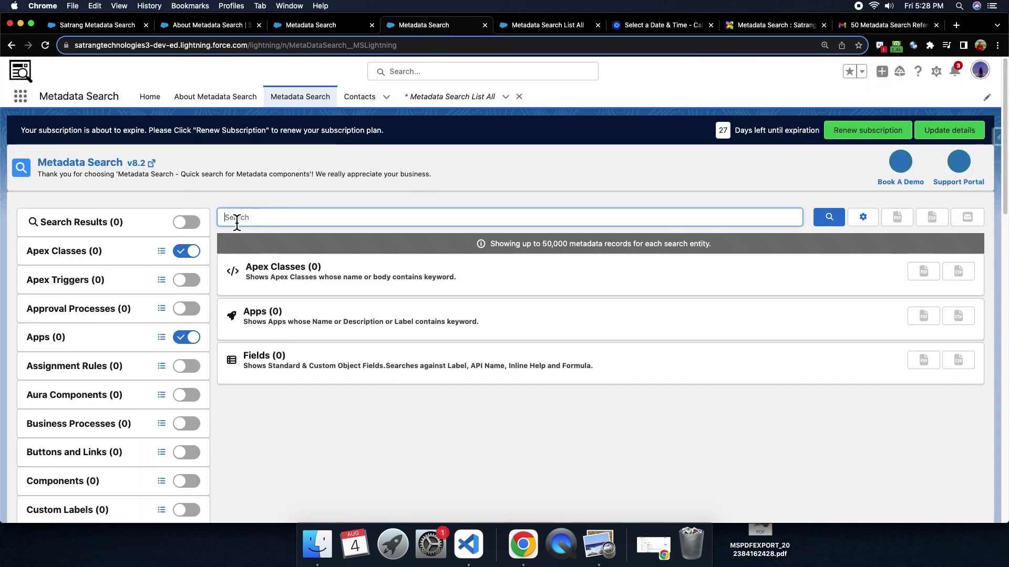
{"action": "type", "text": "test"}
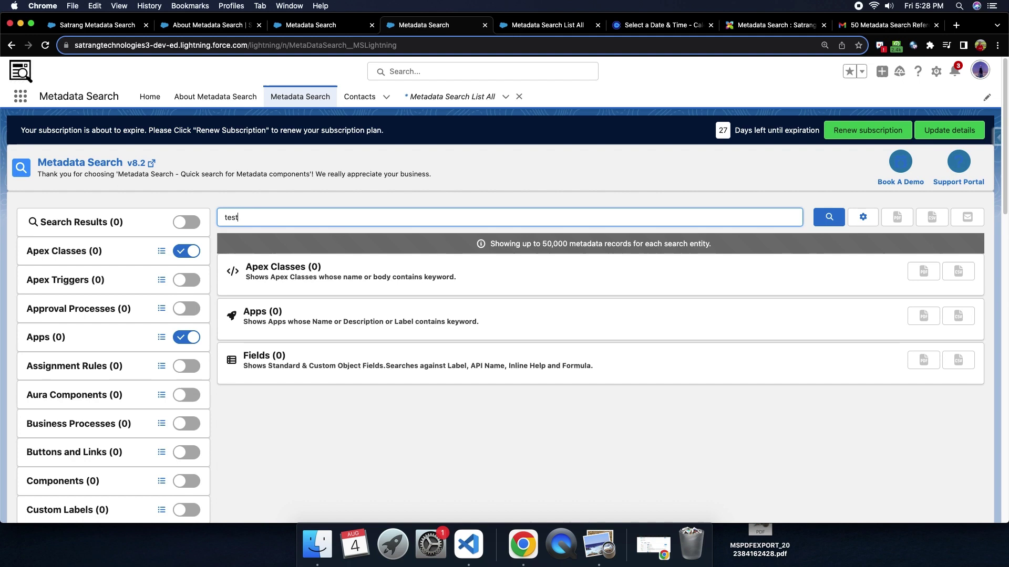
{"action": "left_click", "coordinate": [840, 224]}
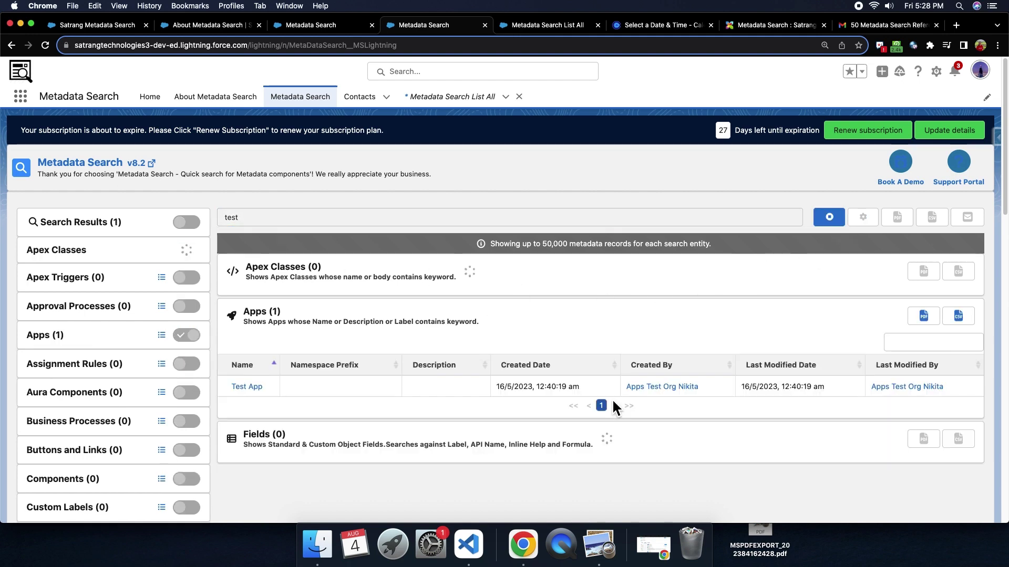
{"action": "scroll", "coordinate": [613, 401], "scroll_direction": "down", "scroll_amount": 10}
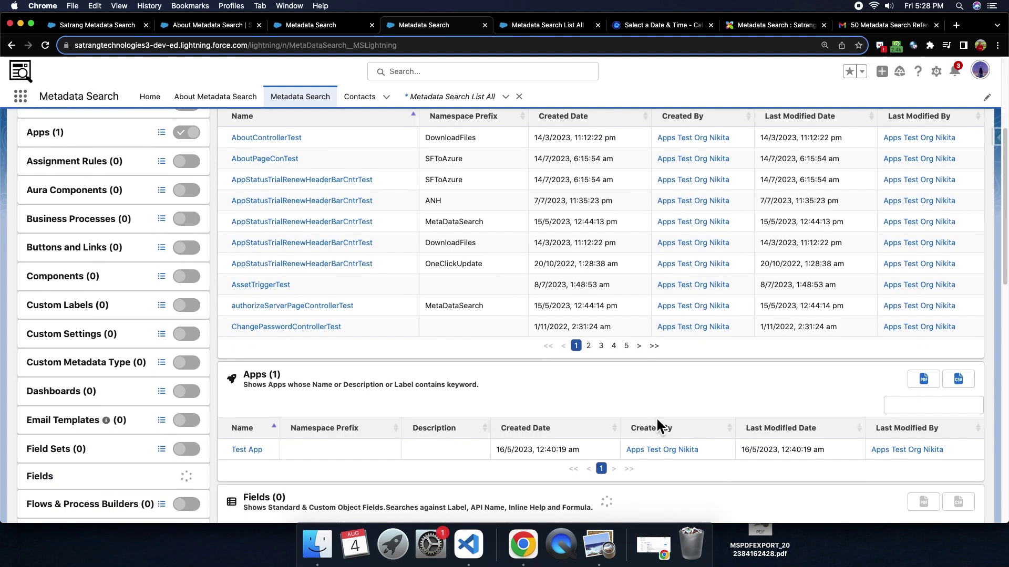
{"action": "scroll", "coordinate": [657, 418], "scroll_direction": "up", "scroll_amount": 8}
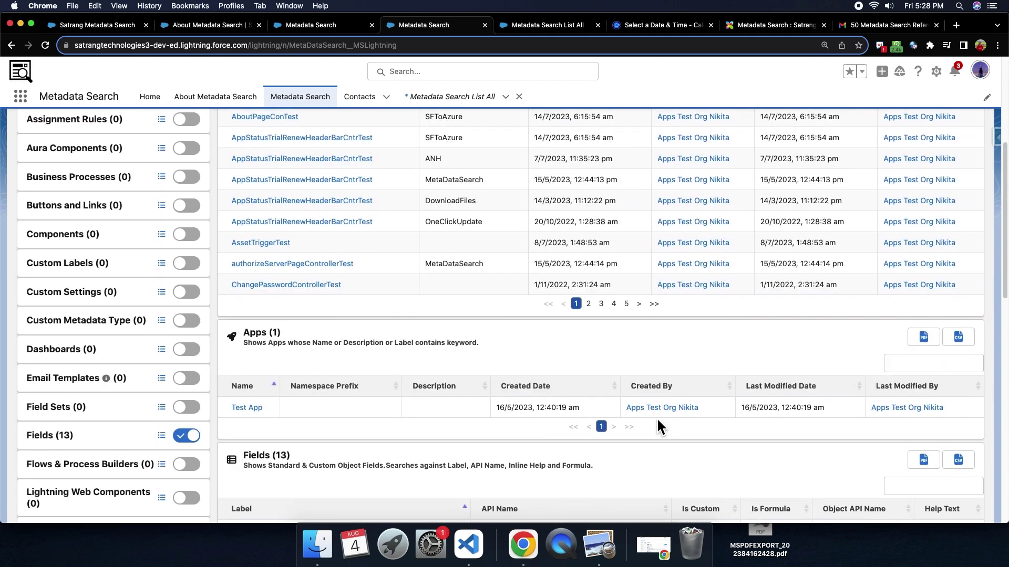
{"action": "scroll", "coordinate": [657, 417], "scroll_direction": "up", "scroll_amount": 1}
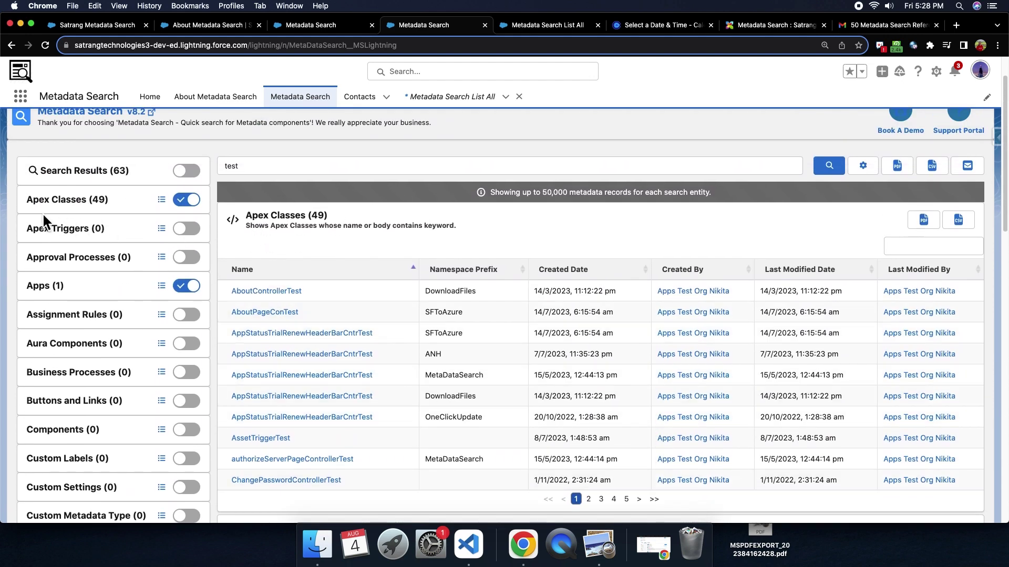
{"action": "scroll", "coordinate": [308, 304], "scroll_direction": "down", "scroll_amount": 4}
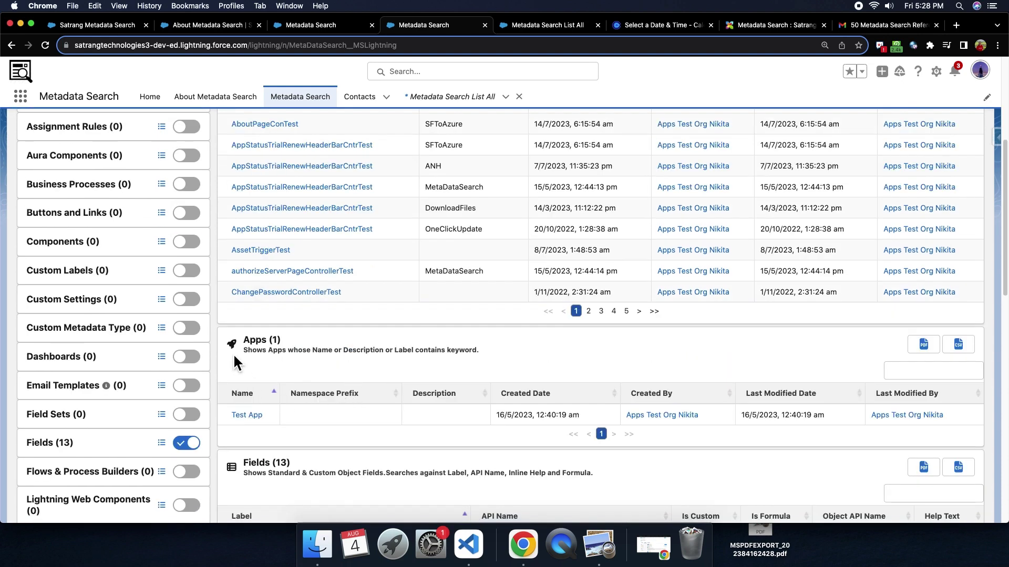
{"action": "scroll", "coordinate": [306, 393], "scroll_direction": "up", "scroll_amount": 5}
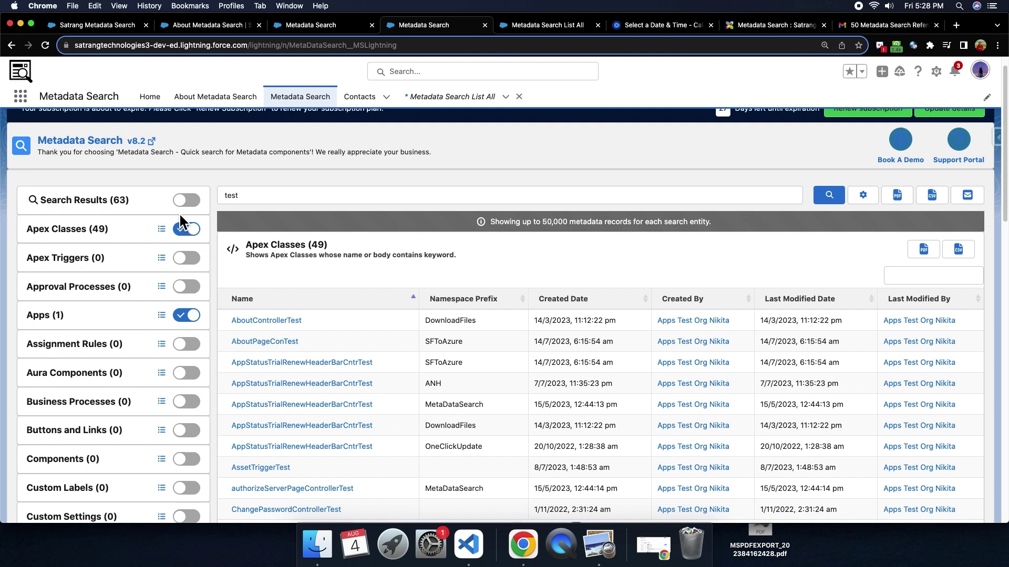
Filter the Apex Classes table by 'ass', then look through the Apps and Fields sections.
{"action": "scroll", "coordinate": [201, 219], "scroll_direction": "down", "scroll_amount": 1}
{"action": "left_click", "coordinate": [904, 266]}
{"action": "type", "text": "a"}
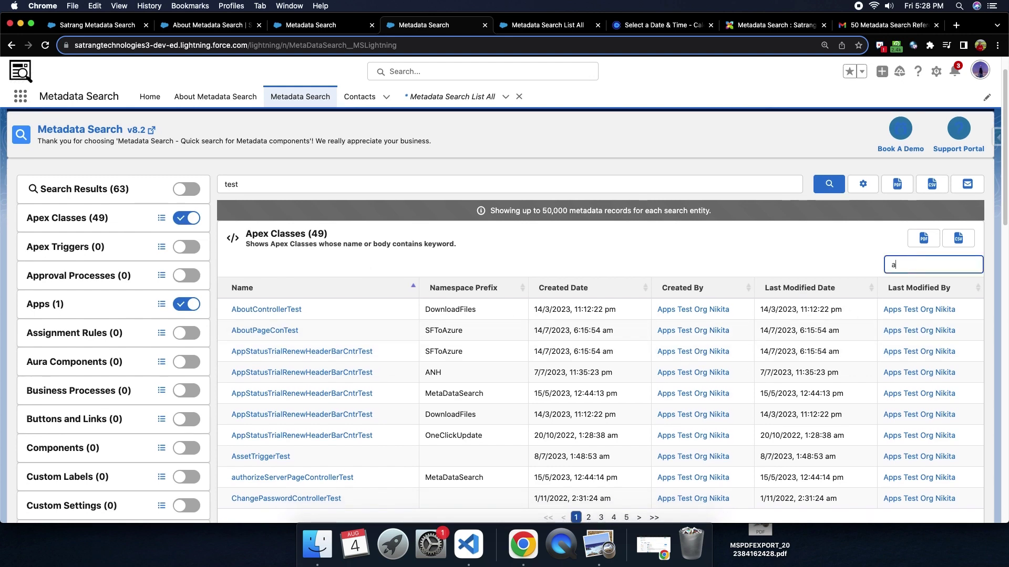
{"action": "type", "text": "ss"}
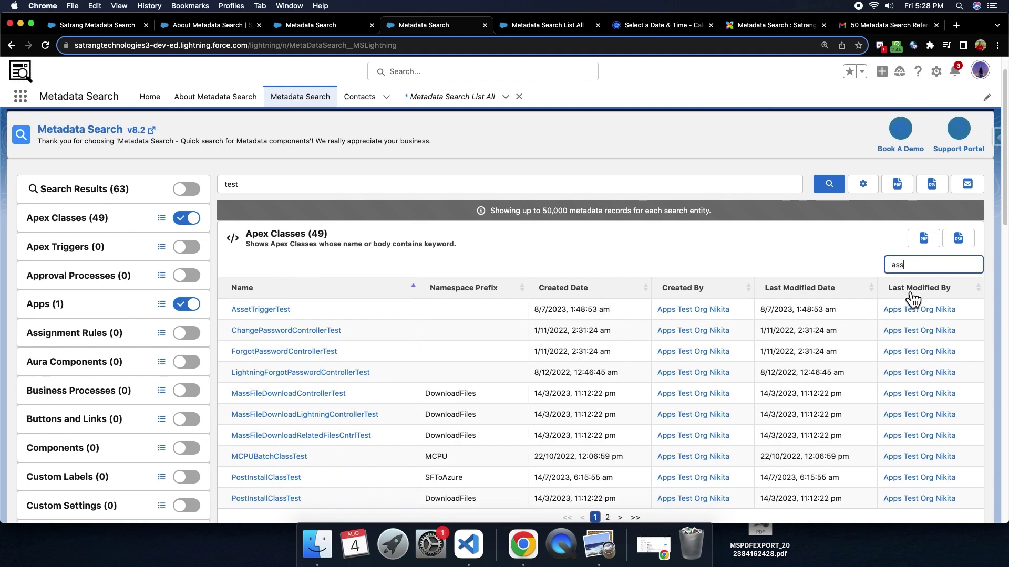
{"action": "scroll", "coordinate": [900, 378], "scroll_direction": "down", "scroll_amount": 3}
{"action": "scroll", "coordinate": [901, 383], "scroll_direction": "up", "scroll_amount": 3}
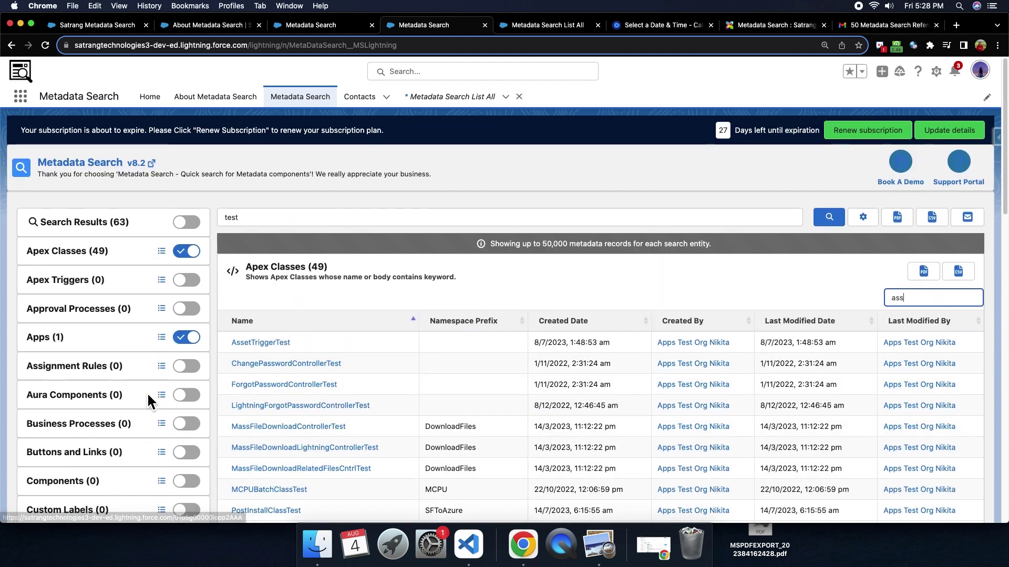
{"action": "scroll", "coordinate": [167, 493], "scroll_direction": "down", "scroll_amount": 3}
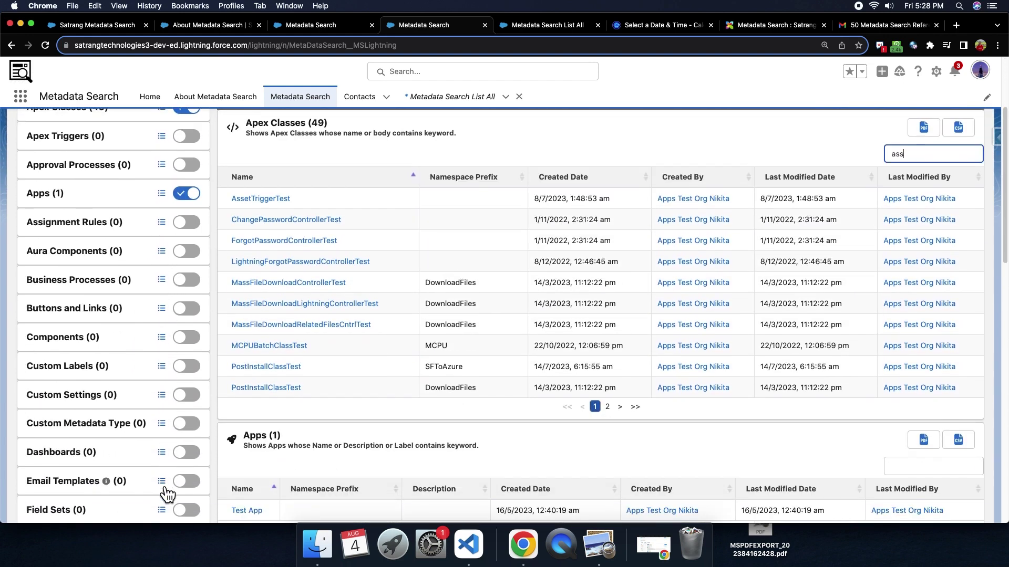
{"action": "scroll", "coordinate": [166, 491], "scroll_direction": "down", "scroll_amount": 2}
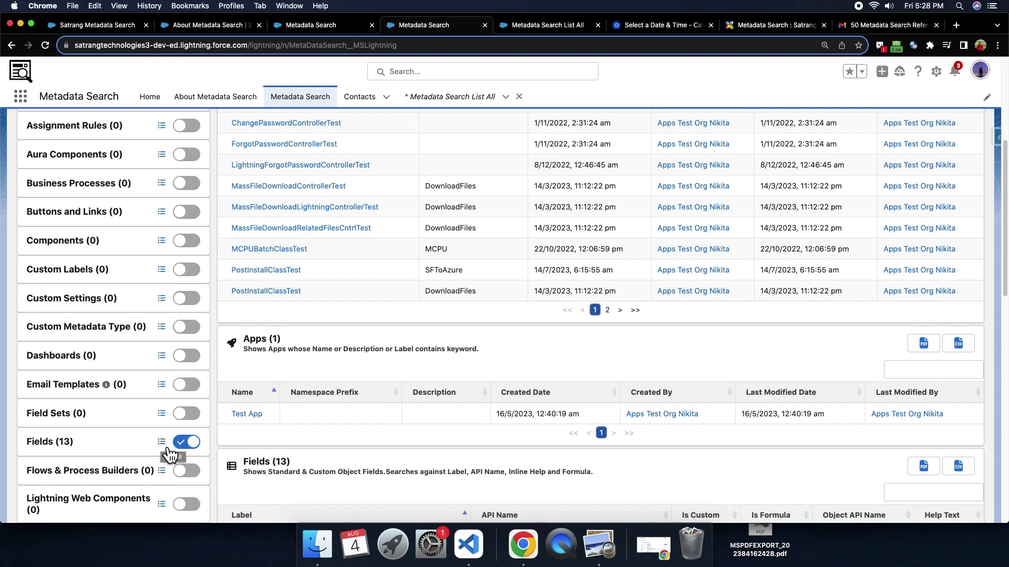
Open the full list of all Fields and page forward to page 6.
{"action": "left_click", "coordinate": [549, 25]}
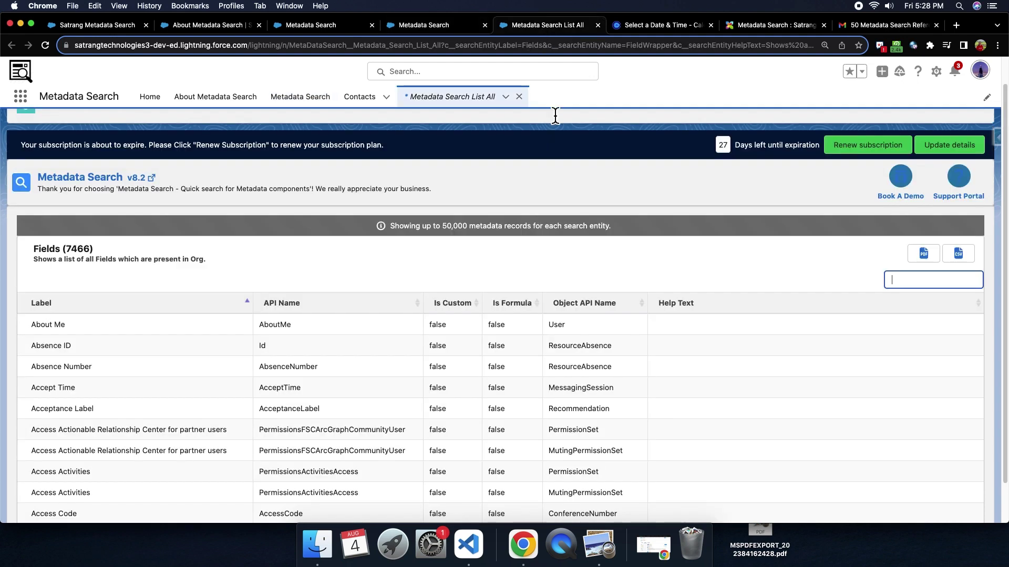
{"action": "scroll", "coordinate": [472, 311], "scroll_direction": "down", "scroll_amount": 2}
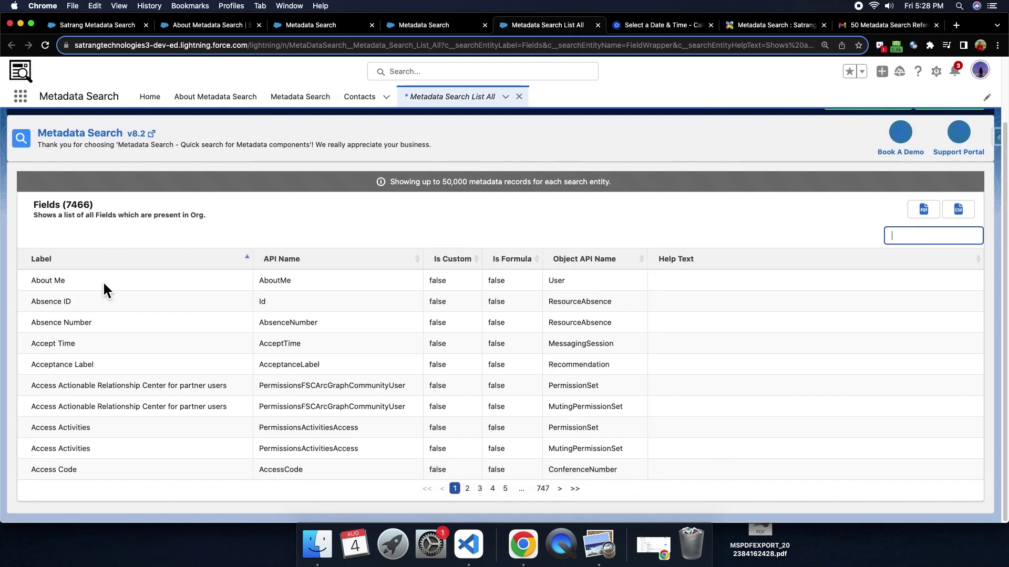
{"action": "left_click", "coordinate": [560, 489]}
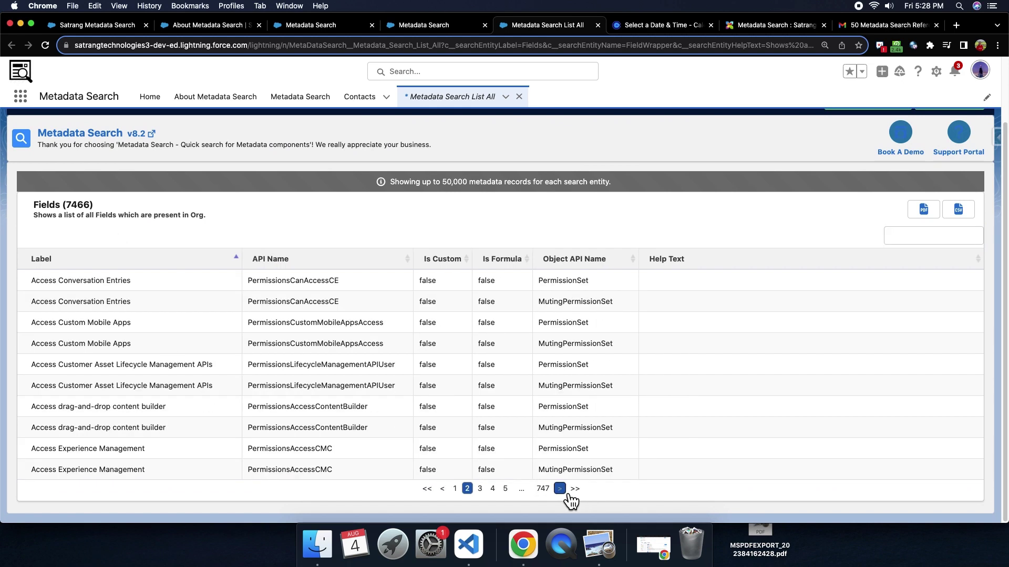
{"action": "left_click", "coordinate": [563, 491]}
{"action": "left_click", "coordinate": [564, 491]}
{"action": "left_click", "coordinate": [563, 491]}
{"action": "left_click", "coordinate": [563, 492]}
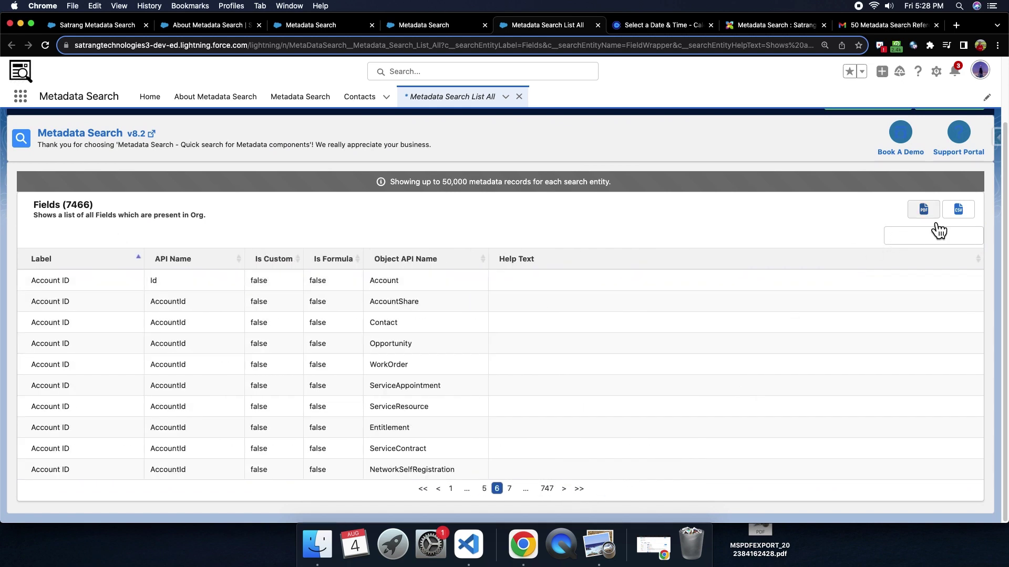
Filter the Fields table by 'test', then clear the filter to show all 7466 fields.
{"action": "left_click", "coordinate": [927, 236]}
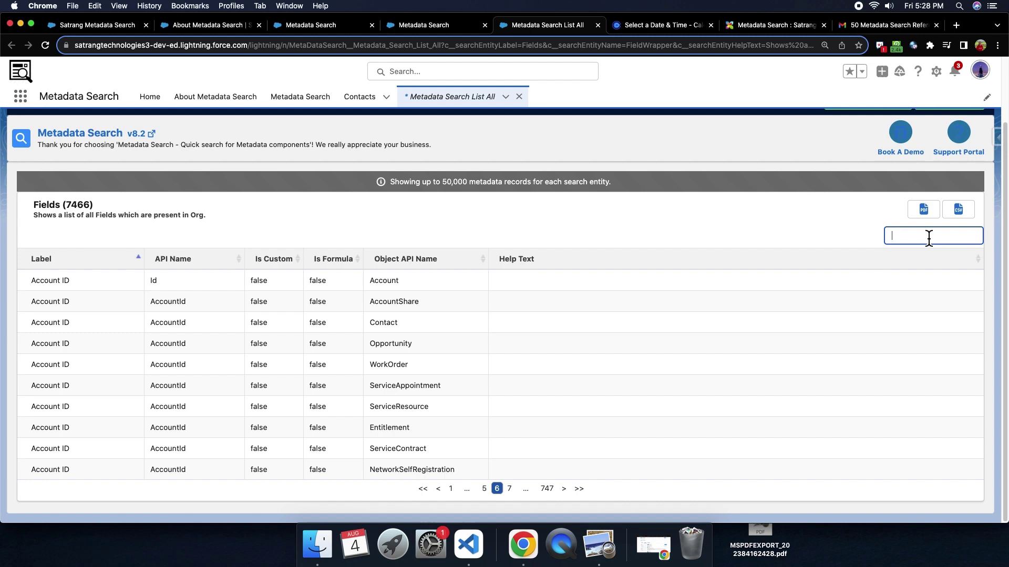
{"action": "type", "text": "test"}
{"action": "left_click_drag", "start_coordinate": [928, 238], "coordinate": [858, 235]}
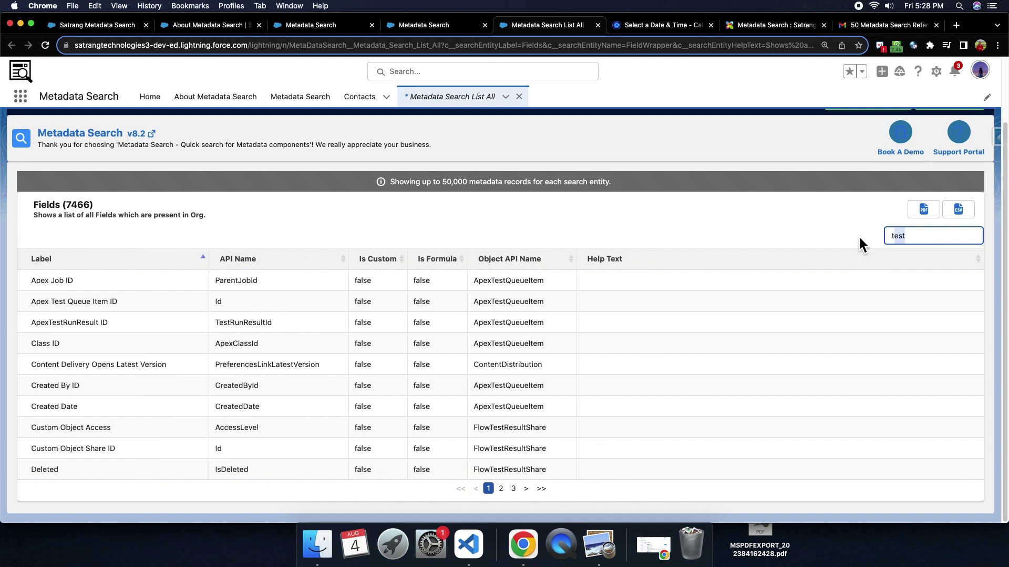
{"action": "key", "text": "BackSpace"}
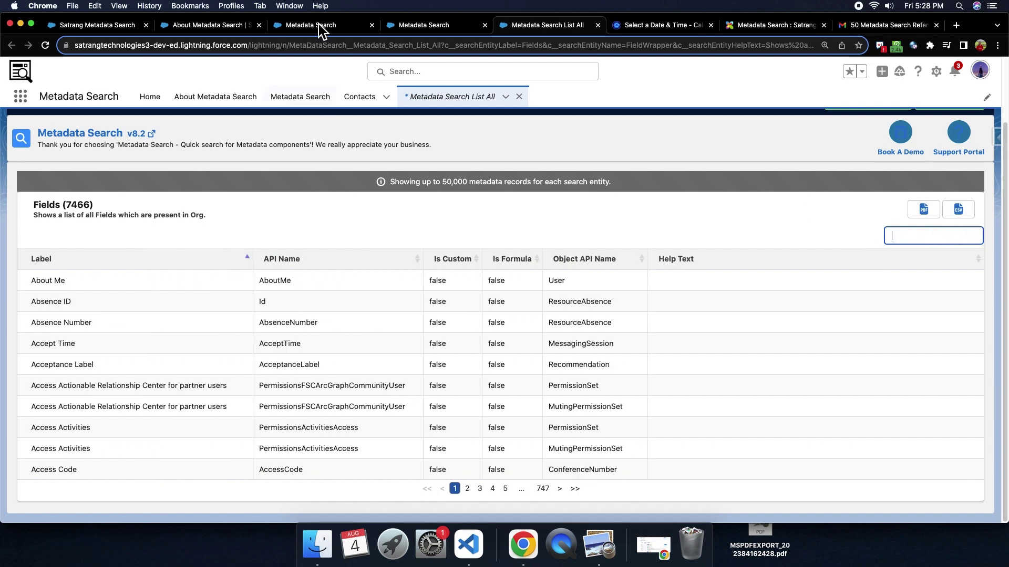
Return to the 'test' results page and review it, Apex Classes still filtered by 'ass'.
{"action": "left_click", "coordinate": [423, 25]}
{"action": "scroll", "coordinate": [484, 302], "scroll_direction": "up", "scroll_amount": 5}
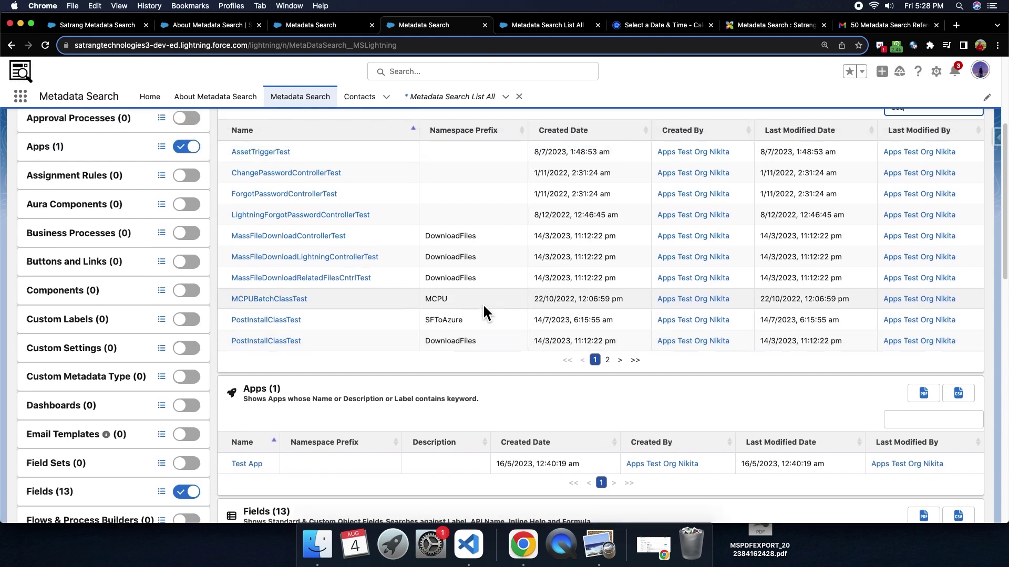
{"action": "scroll", "coordinate": [483, 315], "scroll_direction": "up", "scroll_amount": 2}
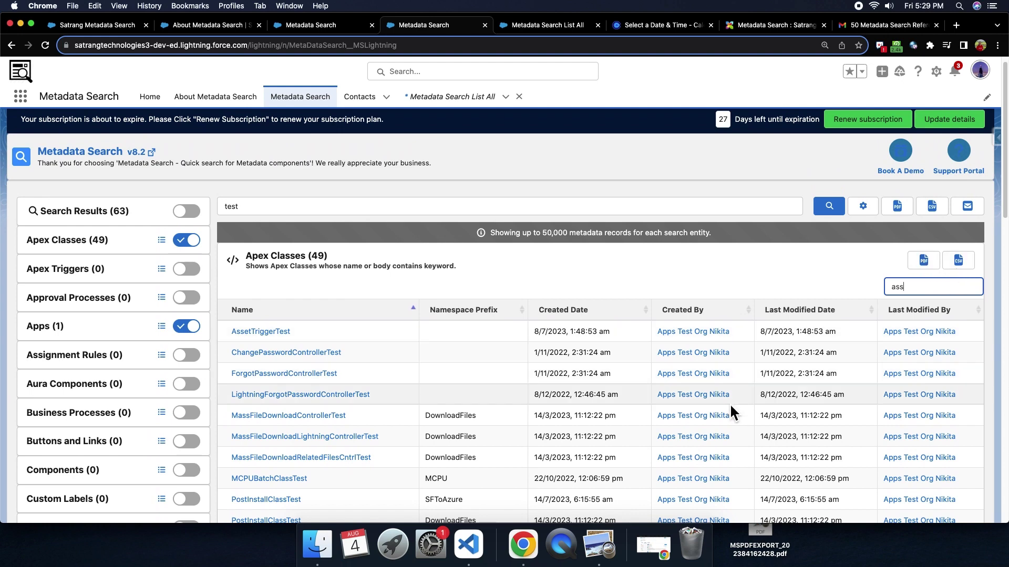
{"action": "scroll", "coordinate": [485, 396], "scroll_direction": "down", "scroll_amount": 6}
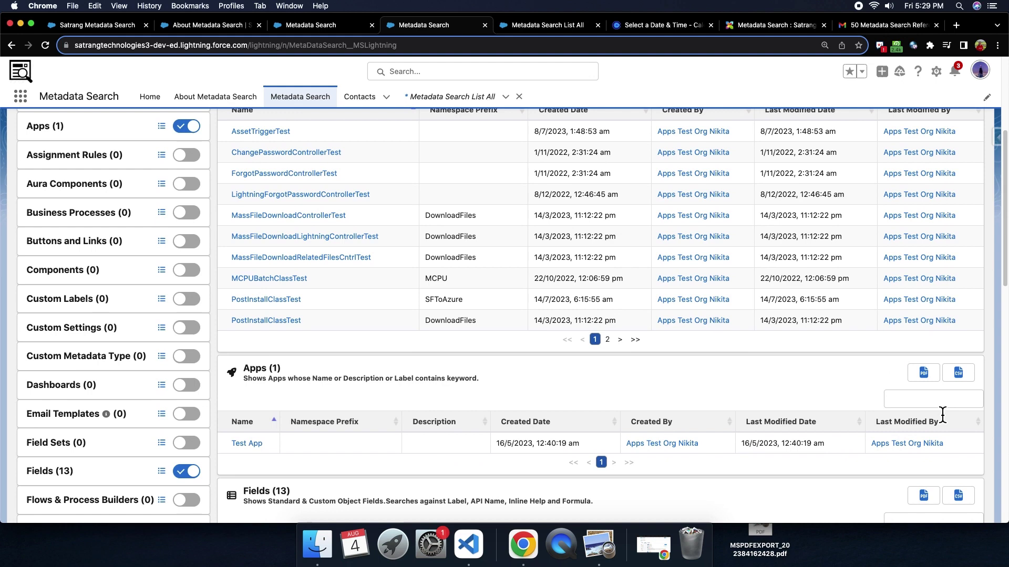
{"action": "scroll", "coordinate": [952, 414], "scroll_direction": "down", "scroll_amount": 5}
{"action": "scroll", "coordinate": [955, 418], "scroll_direction": "up", "scroll_amount": 10}
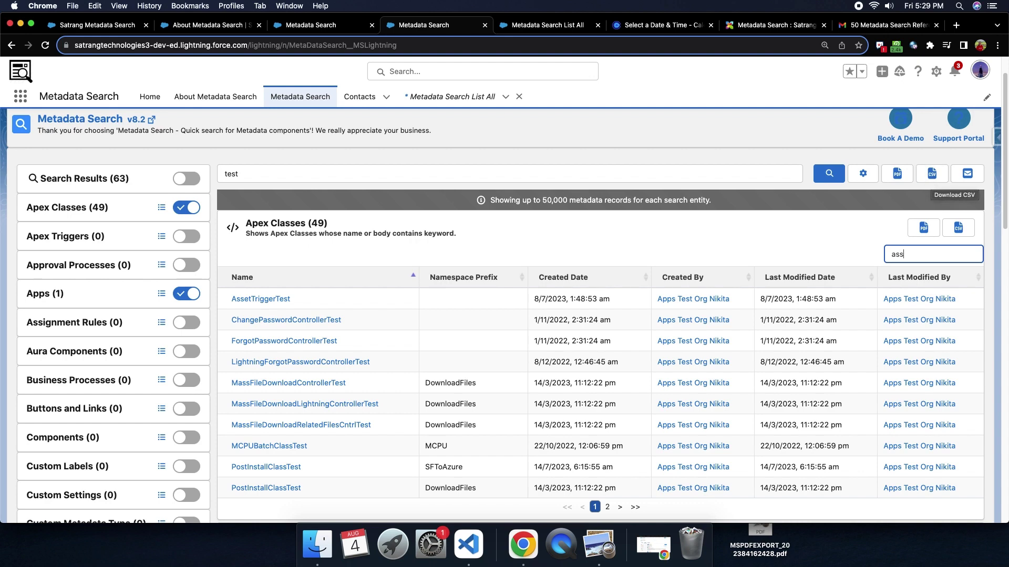
{"action": "left_click", "coordinate": [933, 178]}
{"action": "left_click_drag", "start_coordinate": [474, 247], "coordinate": [424, 59]}
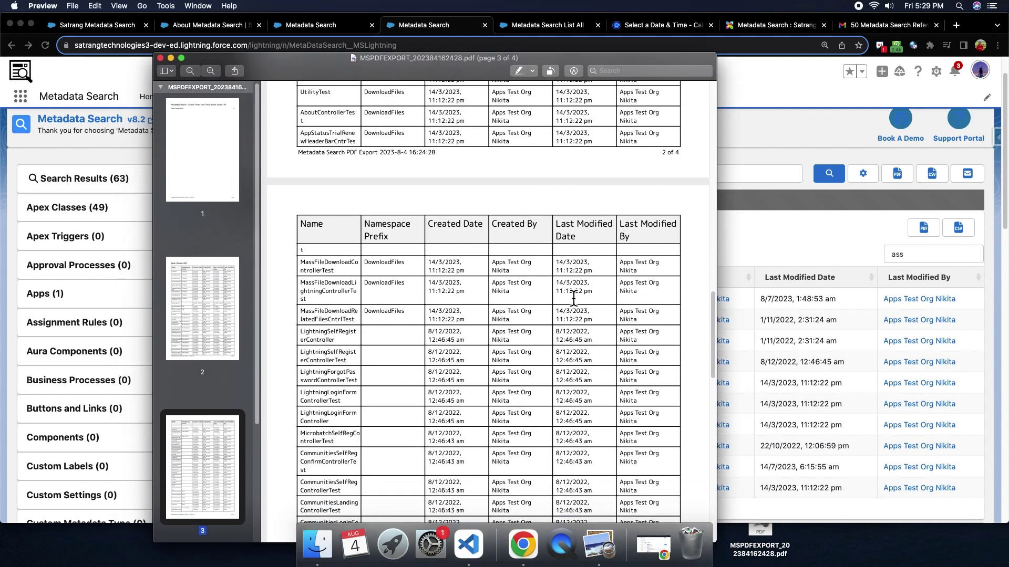
{"action": "scroll", "coordinate": [594, 321], "scroll_direction": "down", "scroll_amount": 2}
{"action": "scroll", "coordinate": [685, 333], "scroll_direction": "down", "scroll_amount": 5}
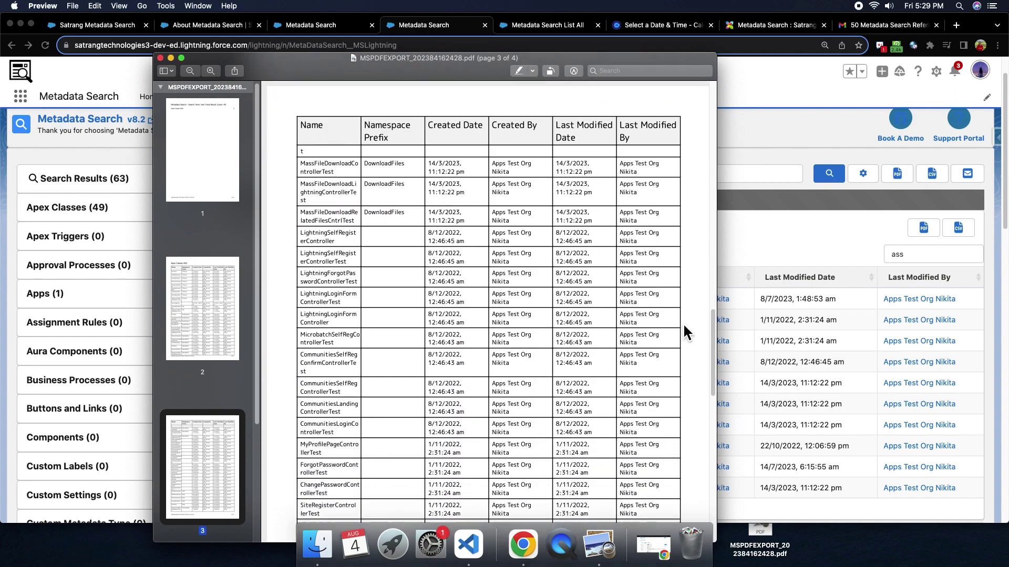
{"action": "left_click_drag", "start_coordinate": [469, 66], "coordinate": [482, 78]}
{"action": "key", "text": "super+q"}
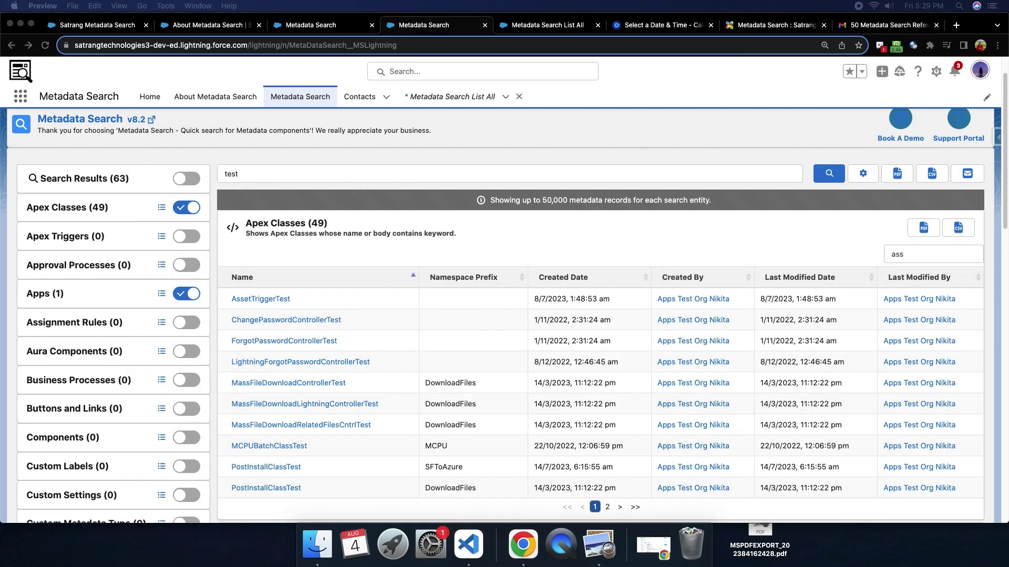
{"action": "key", "text": "space"}
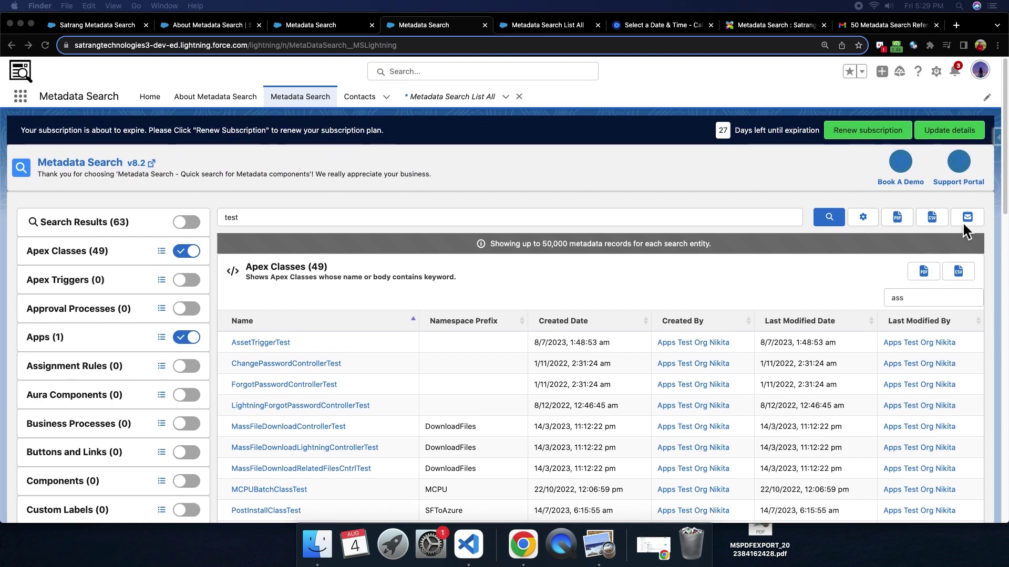
Email the 'test' results as PDF and CSV to the prefilled address and confirm receipt in the mailbox.
{"action": "left_click", "coordinate": [964, 224]}
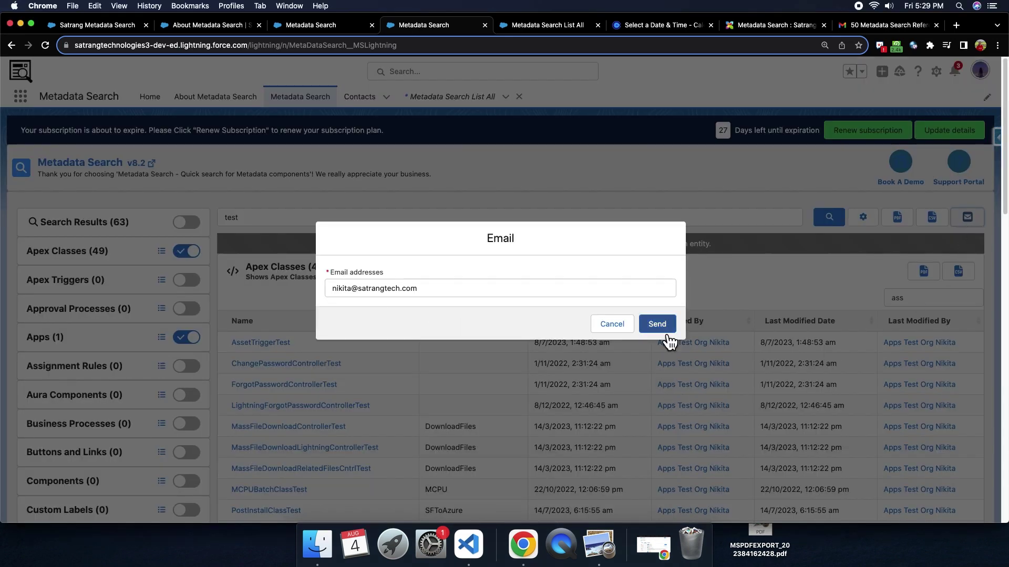
{"action": "left_click", "coordinate": [663, 327]}
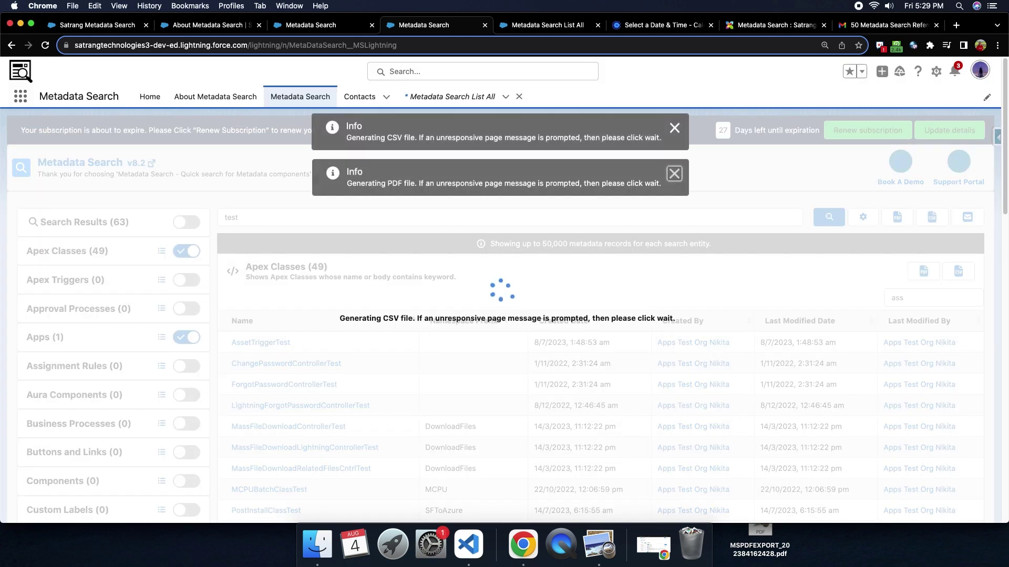
{"action": "left_click", "coordinate": [875, 26]}
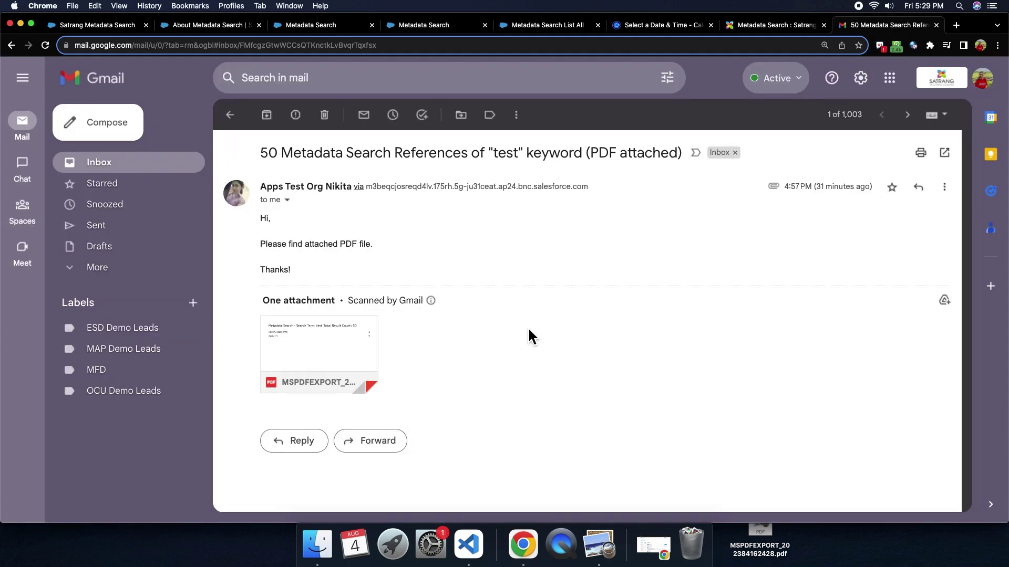
{"action": "mouse_move", "coordinate": [343, 389]}
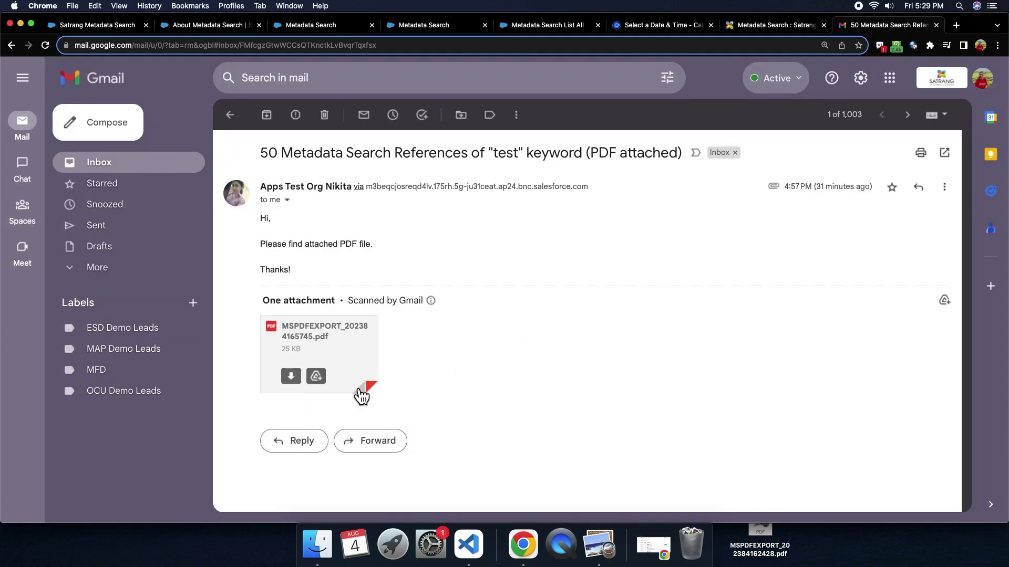
{"action": "left_click", "coordinate": [450, 26]}
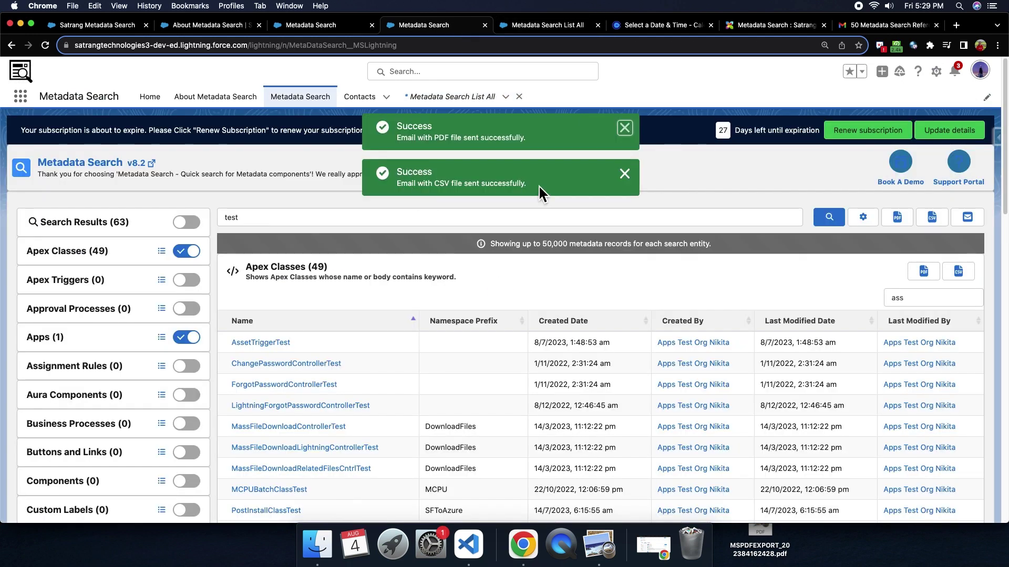
Set results to display to 12, include inactive flows, and rerun the 'test' search.
{"action": "scroll", "coordinate": [669, 217], "scroll_direction": "down", "scroll_amount": 2}
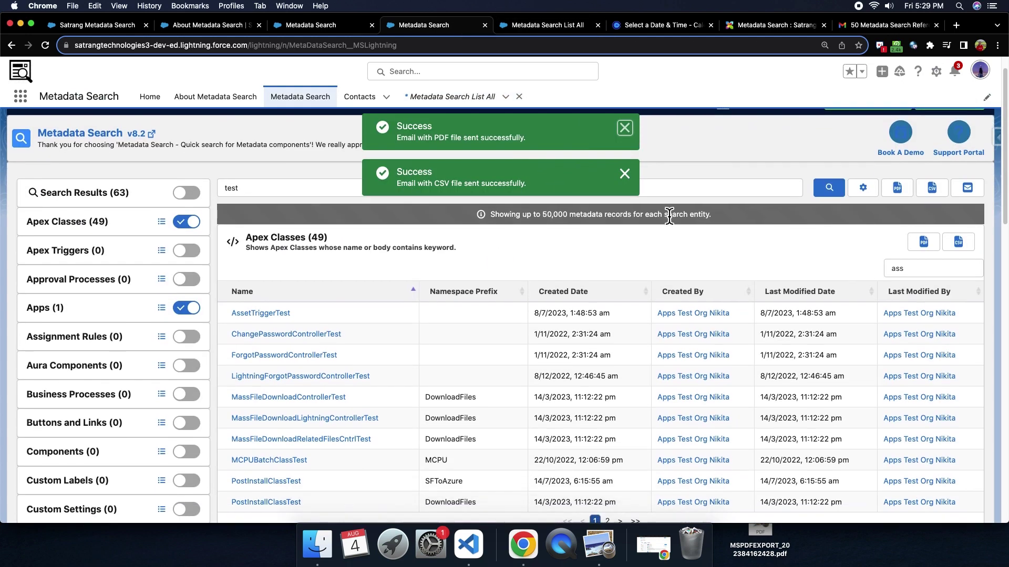
{"action": "left_click", "coordinate": [867, 208]}
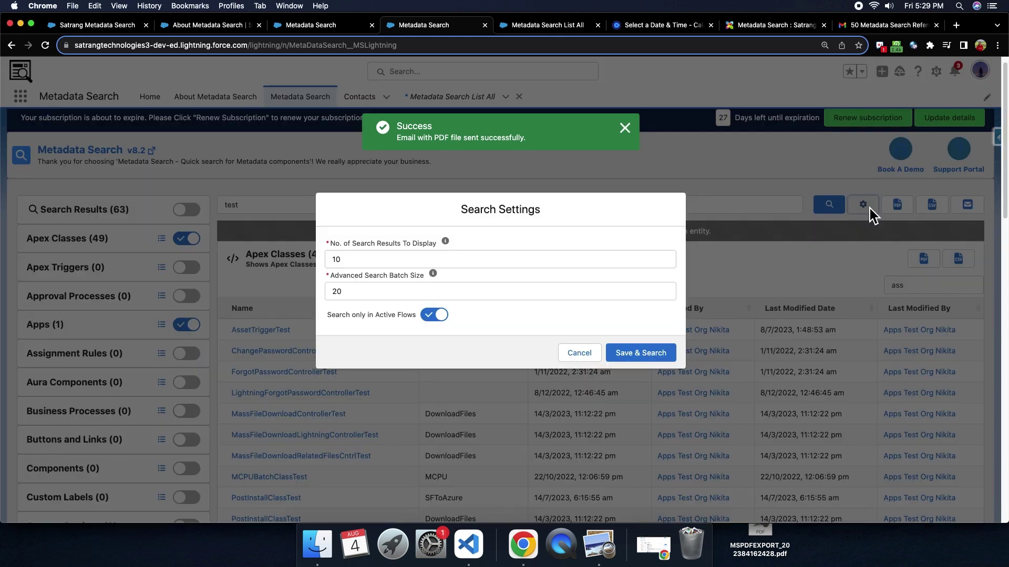
{"action": "left_click_drag", "start_coordinate": [353, 262], "coordinate": [326, 265]}
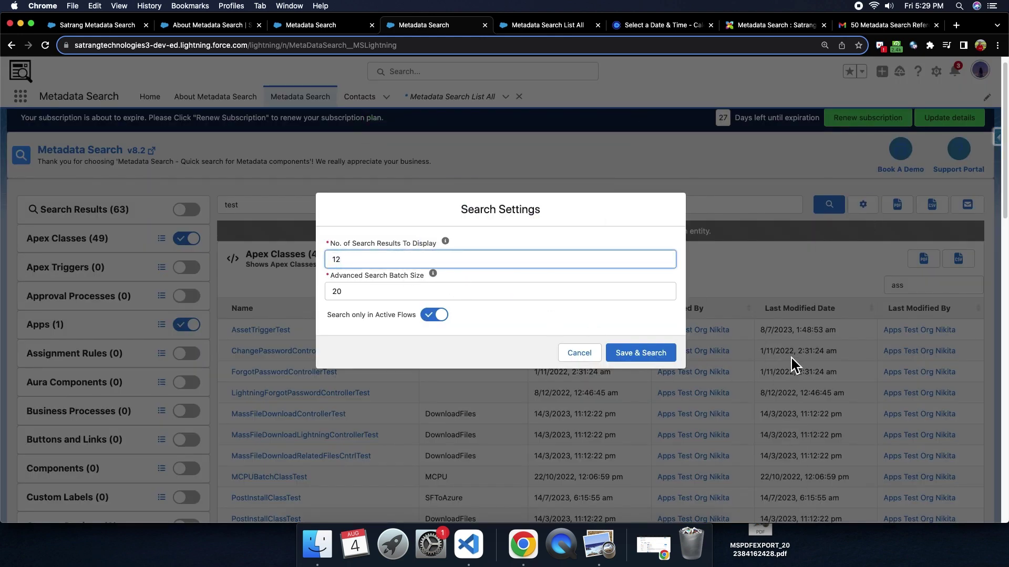
{"action": "left_click", "coordinate": [436, 316]}
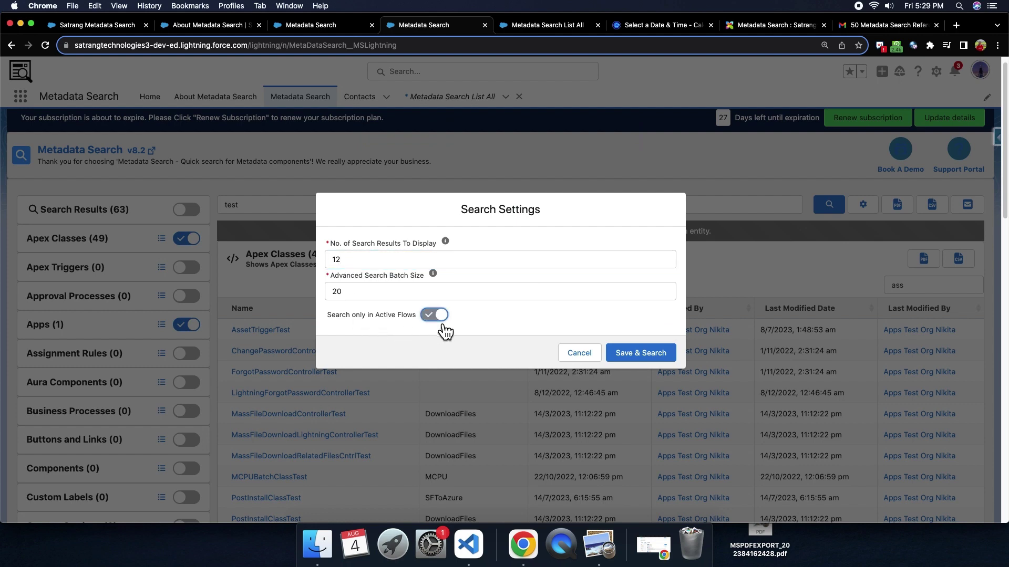
{"action": "left_click", "coordinate": [644, 357]}
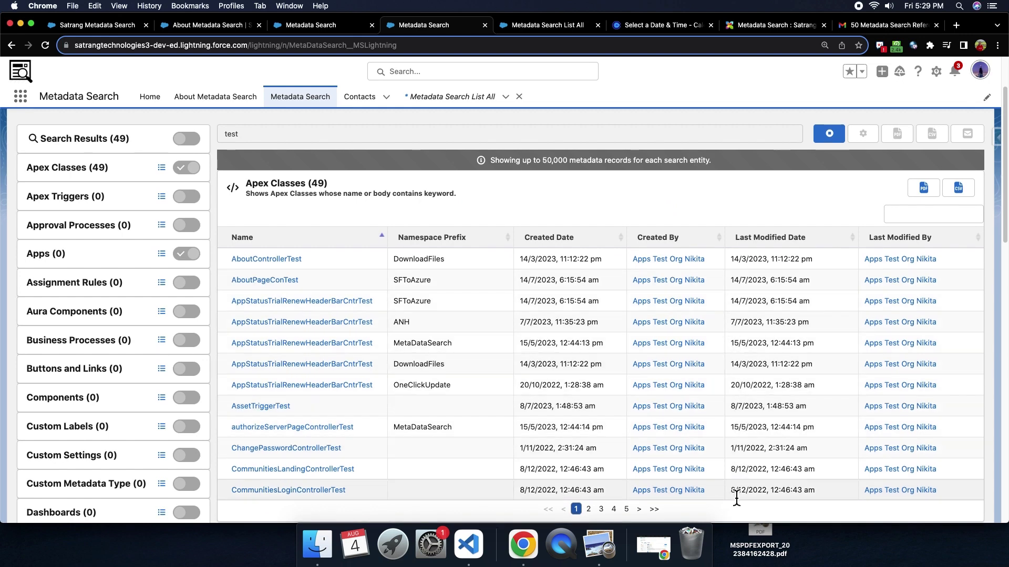
{"action": "scroll", "coordinate": [851, 265], "scroll_direction": "up", "scroll_amount": 3}
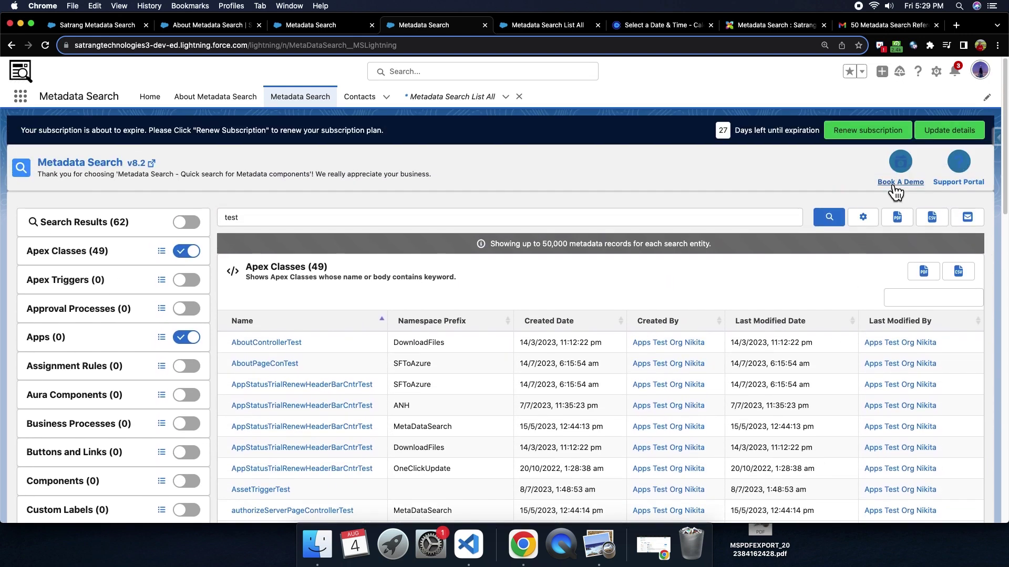
{"action": "left_click", "coordinate": [656, 30]}
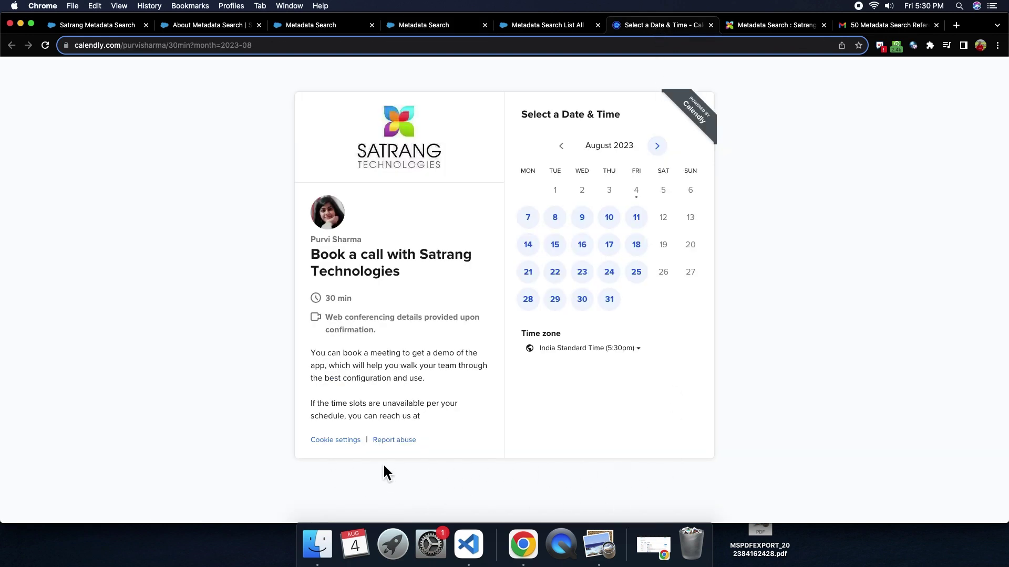
{"action": "left_click", "coordinate": [419, 29]}
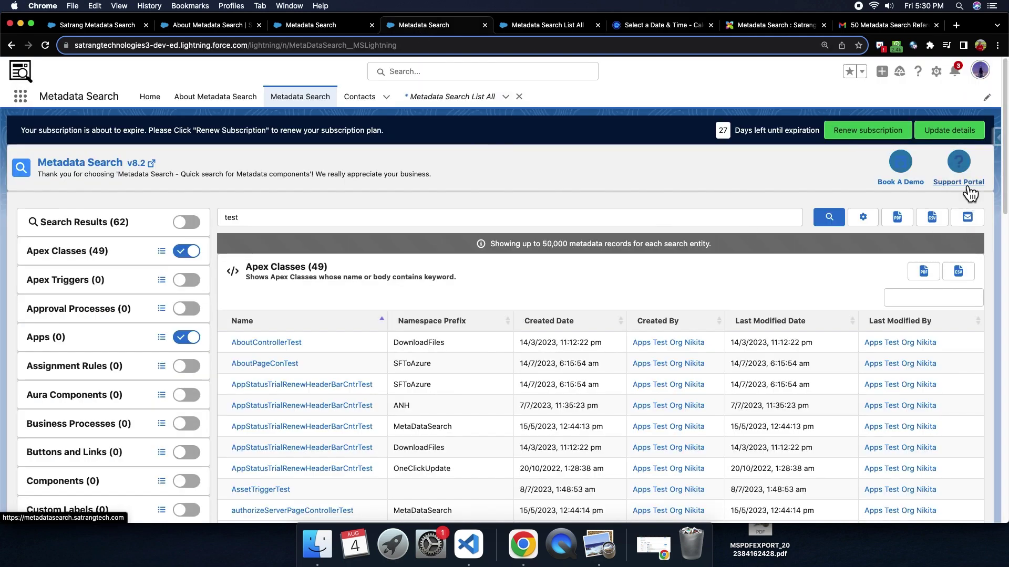
View the Satrang Freshdesk Metadata Search solutions page with its guides, 44 FAQs and testimonials.
{"action": "left_click", "coordinate": [758, 27]}
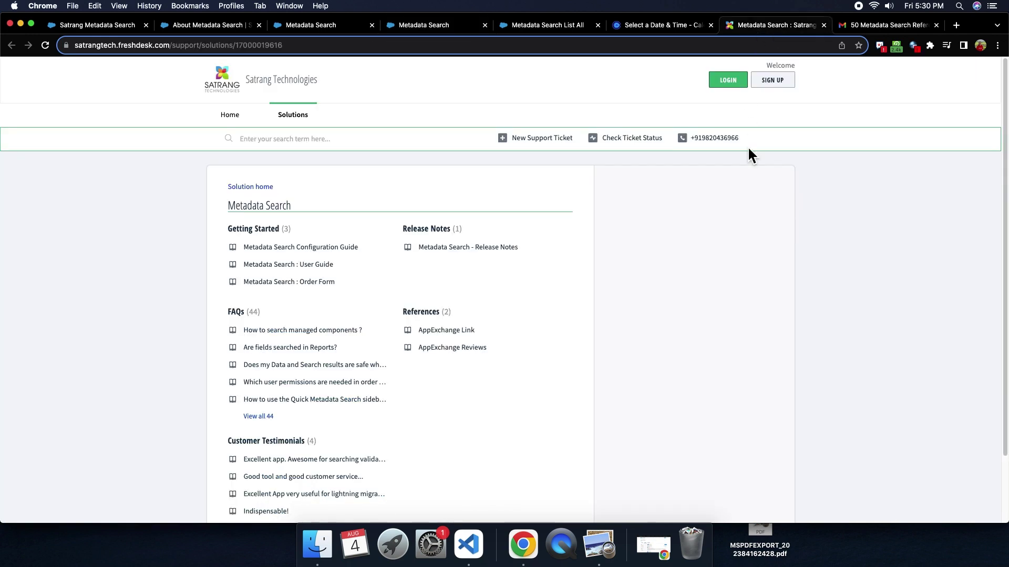
{"action": "scroll", "coordinate": [734, 362], "scroll_direction": "down", "scroll_amount": 1}
{"action": "scroll", "coordinate": [736, 366], "scroll_direction": "down", "scroll_amount": 1}
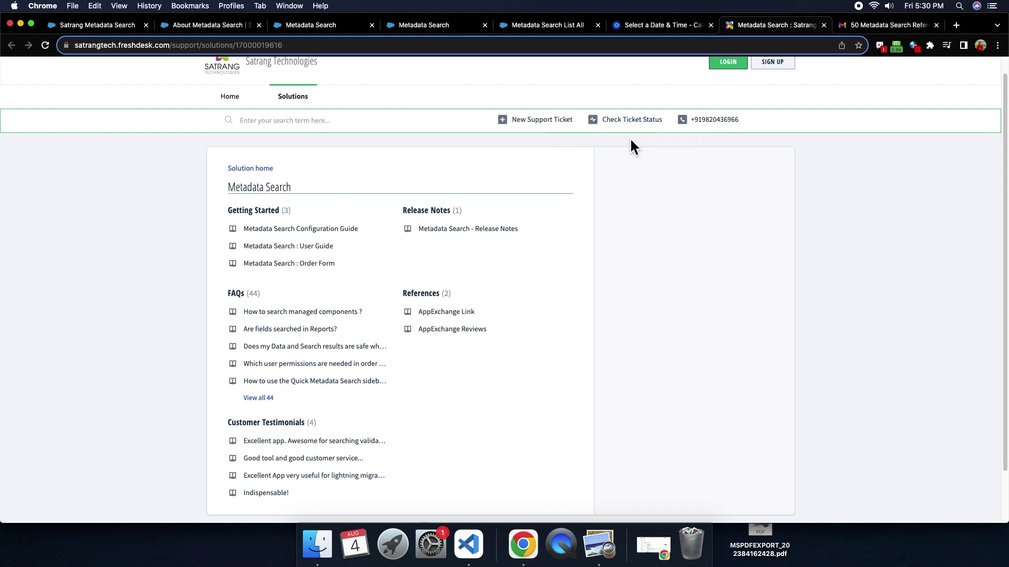
Back on Metadata Search, turn on searching all metadata types for 'test'.
{"action": "left_click", "coordinate": [421, 26]}
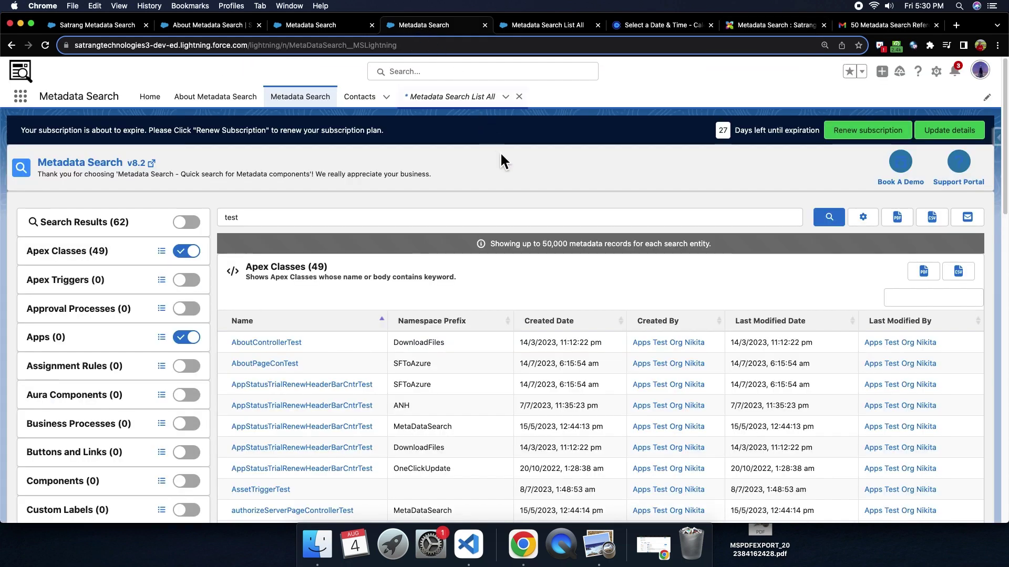
{"action": "scroll", "coordinate": [514, 323], "scroll_direction": "down", "scroll_amount": 5}
{"action": "scroll", "coordinate": [399, 374], "scroll_direction": "up", "scroll_amount": 3}
{"action": "left_click", "coordinate": [186, 223]}
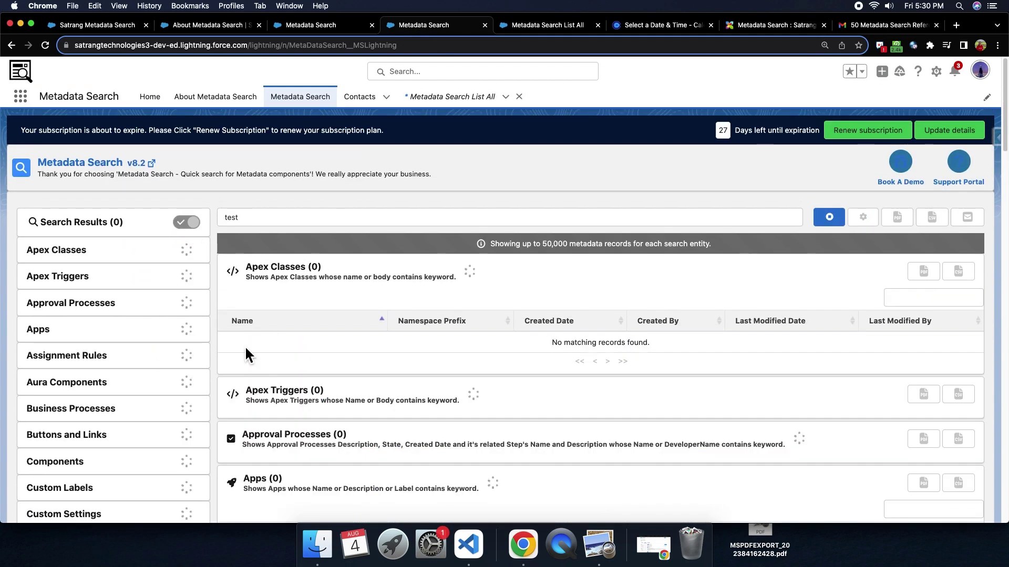
Review the result sections, such as Apex Classes (49) and Apps (1), choosing Wait when the page stalls.
{"action": "scroll", "coordinate": [547, 425], "scroll_direction": "down", "scroll_amount": 3}
{"action": "scroll", "coordinate": [526, 388], "scroll_direction": "down", "scroll_amount": 4}
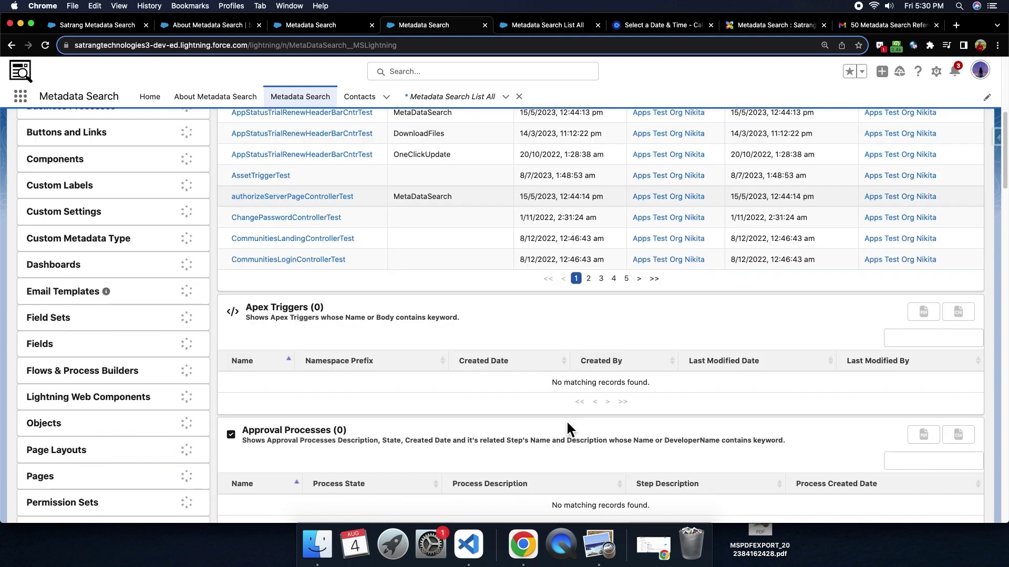
{"action": "scroll", "coordinate": [572, 415], "scroll_direction": "down", "scroll_amount": 2}
{"action": "scroll", "coordinate": [721, 409], "scroll_direction": "down", "scroll_amount": 5}
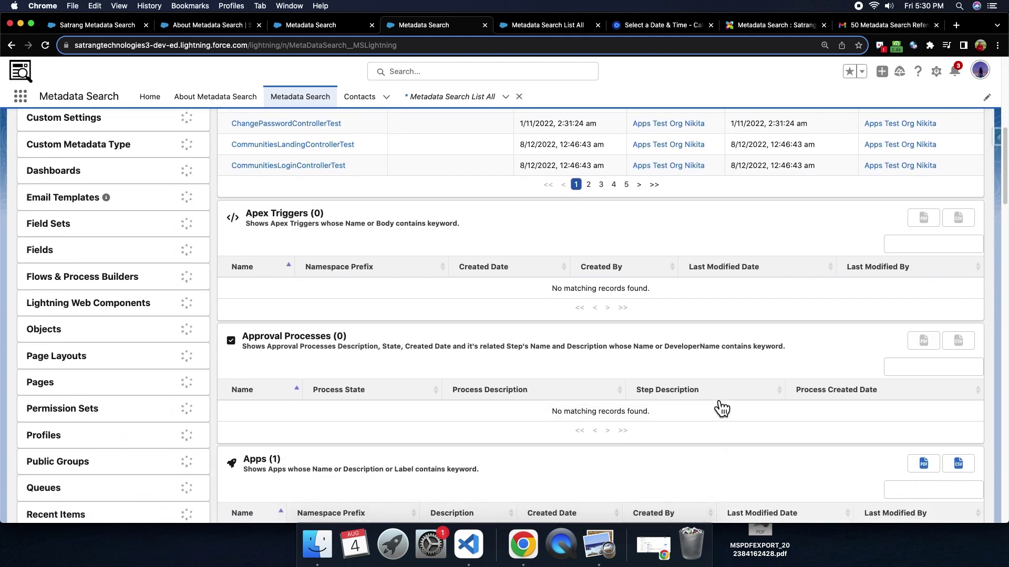
{"action": "scroll", "coordinate": [722, 408], "scroll_direction": "down", "scroll_amount": 5}
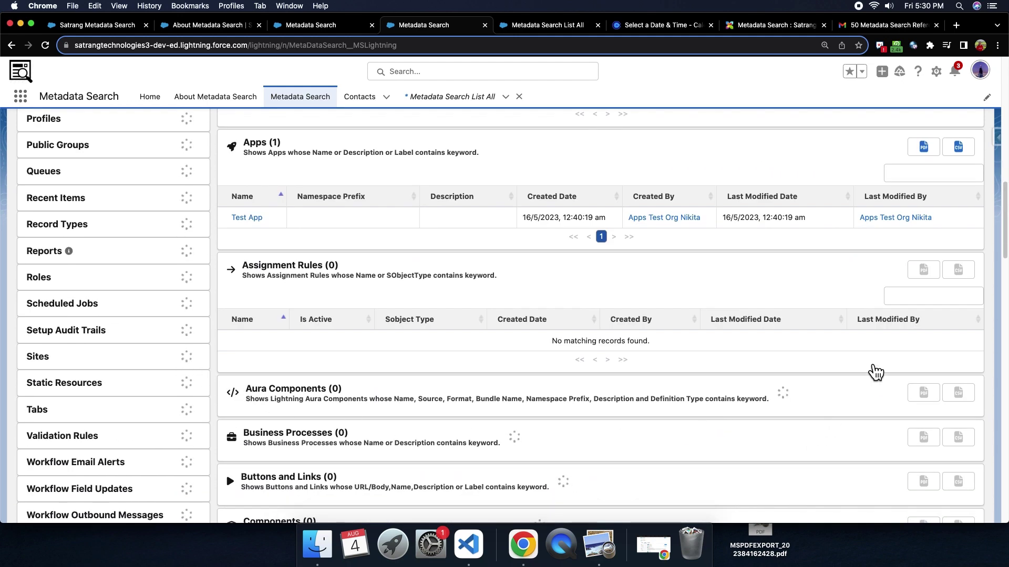
{"action": "scroll", "coordinate": [874, 371], "scroll_direction": "up", "scroll_amount": 2}
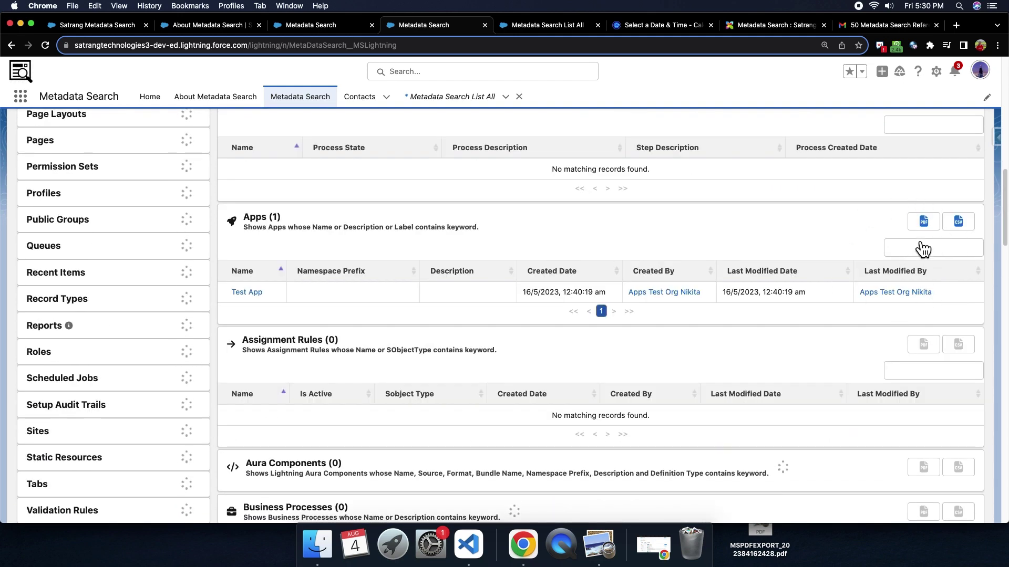
{"action": "scroll", "coordinate": [718, 383], "scroll_direction": "up", "scroll_amount": 20}
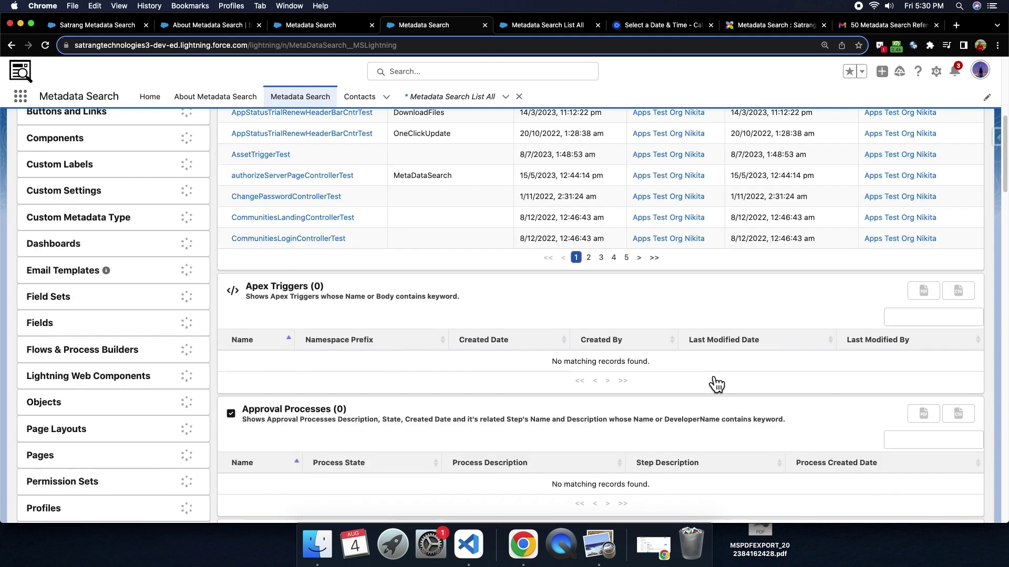
{"action": "scroll", "coordinate": [669, 455], "scroll_direction": "down", "scroll_amount": 5}
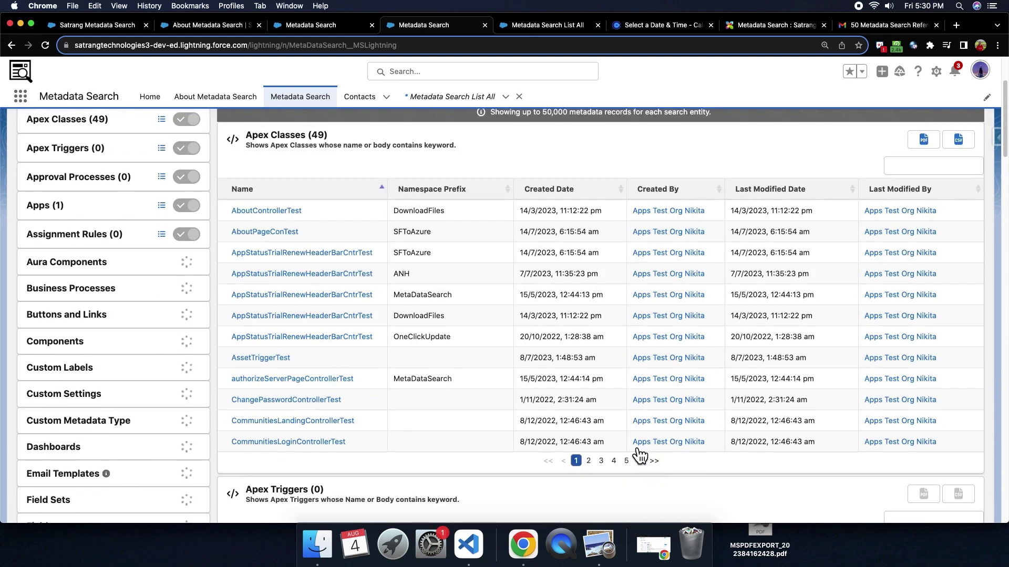
{"action": "scroll", "coordinate": [845, 388], "scroll_direction": "up", "scroll_amount": 1}
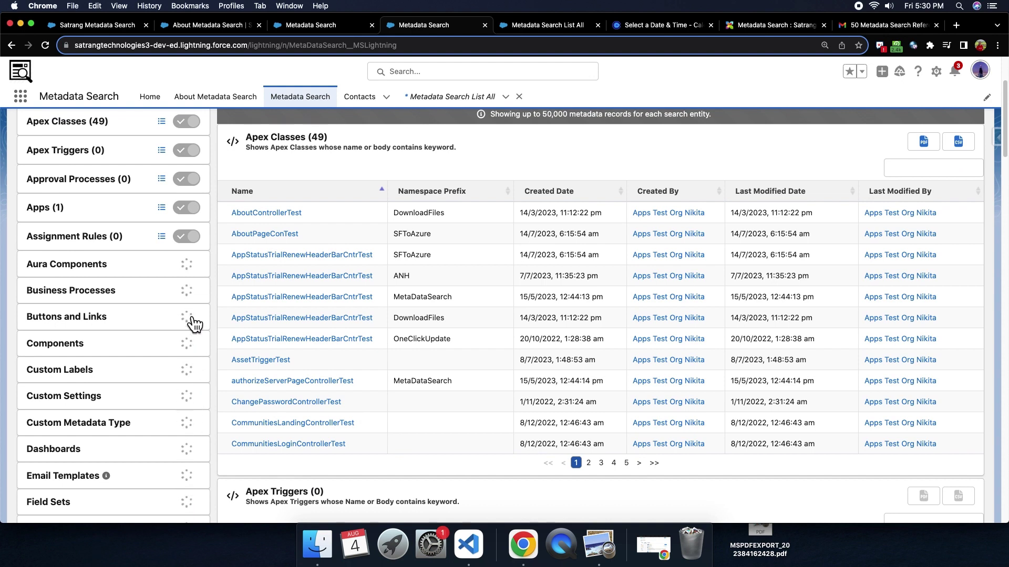
{"action": "scroll", "coordinate": [630, 487], "scroll_direction": "down", "scroll_amount": 1}
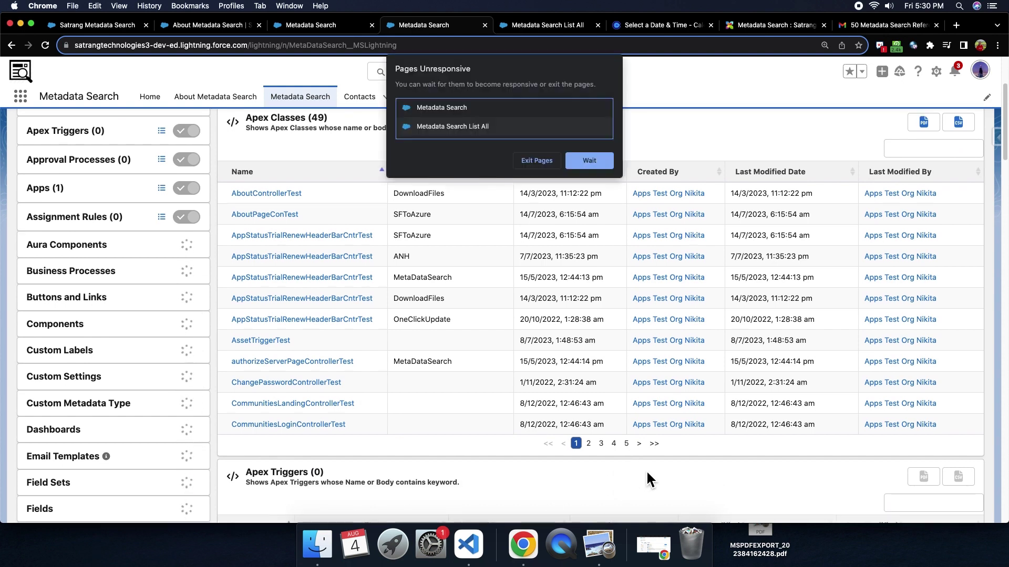
{"action": "left_click", "coordinate": [588, 161]}
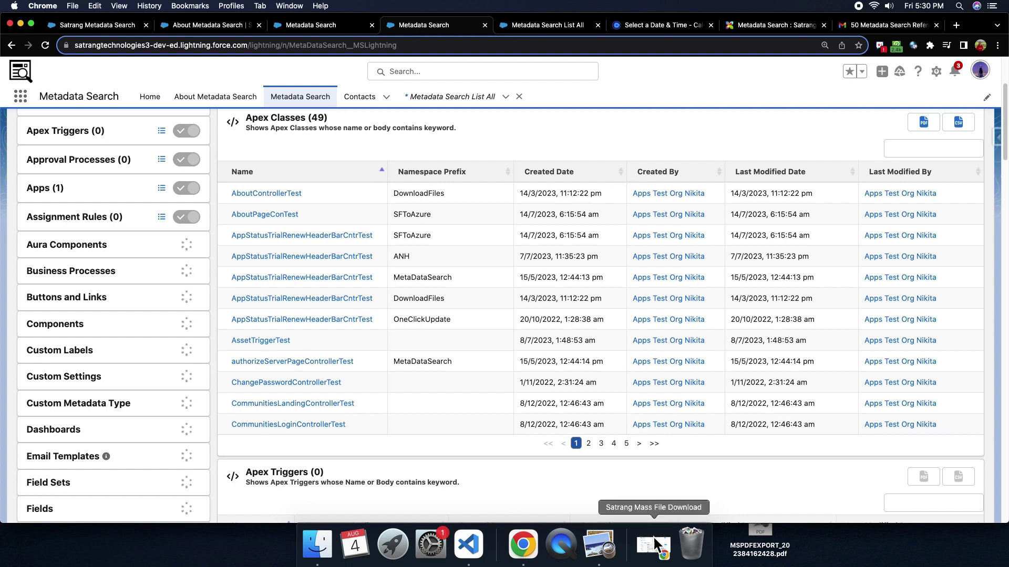
{"action": "scroll", "coordinate": [707, 473], "scroll_direction": "down", "scroll_amount": 5}
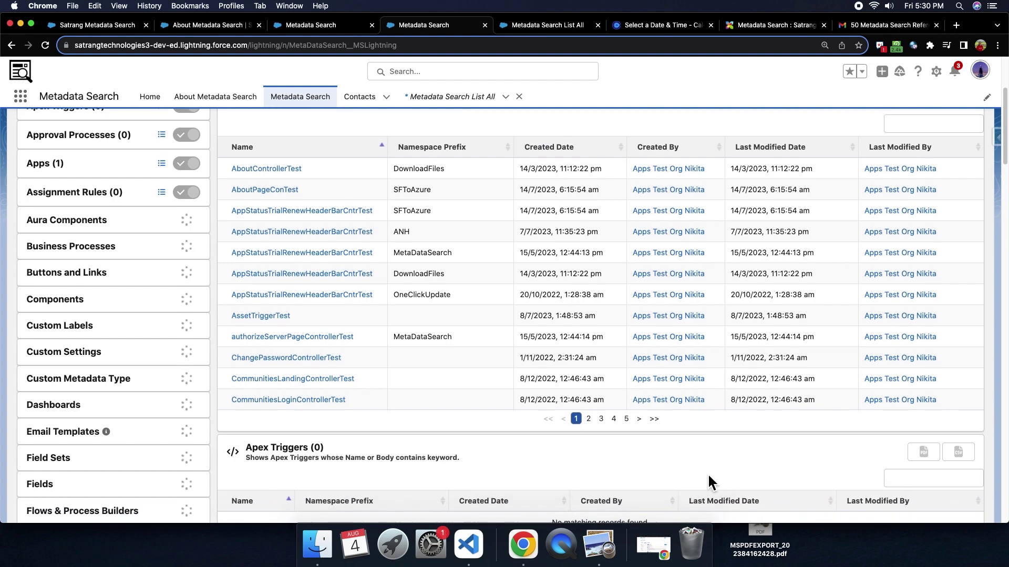
{"action": "scroll", "coordinate": [708, 472], "scroll_direction": "down", "scroll_amount": 9}
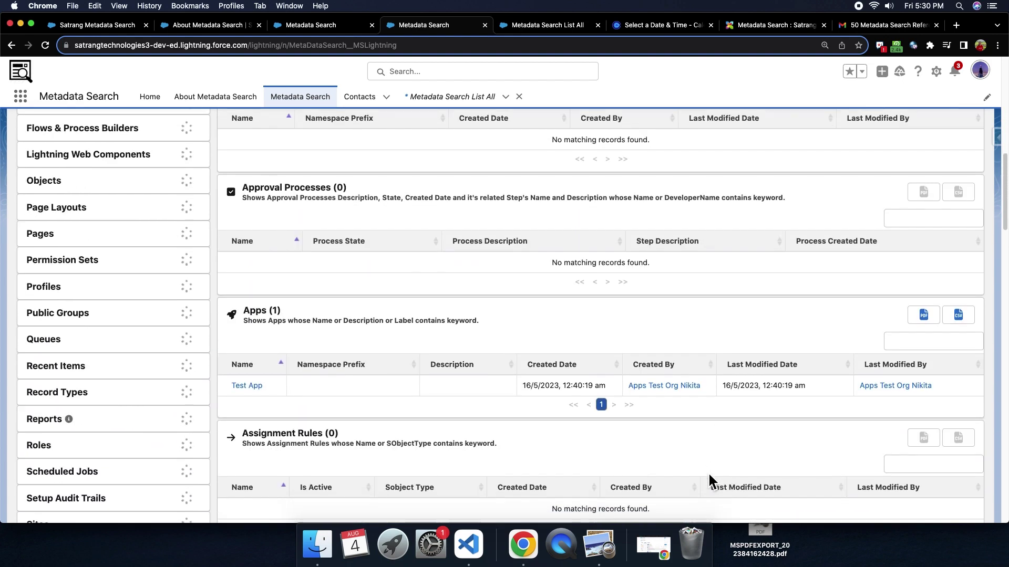
Open the AppExchange listing for Satrang Metadata Search and read its 4.7-rated reviews (76 total).
{"action": "left_click", "coordinate": [103, 27]}
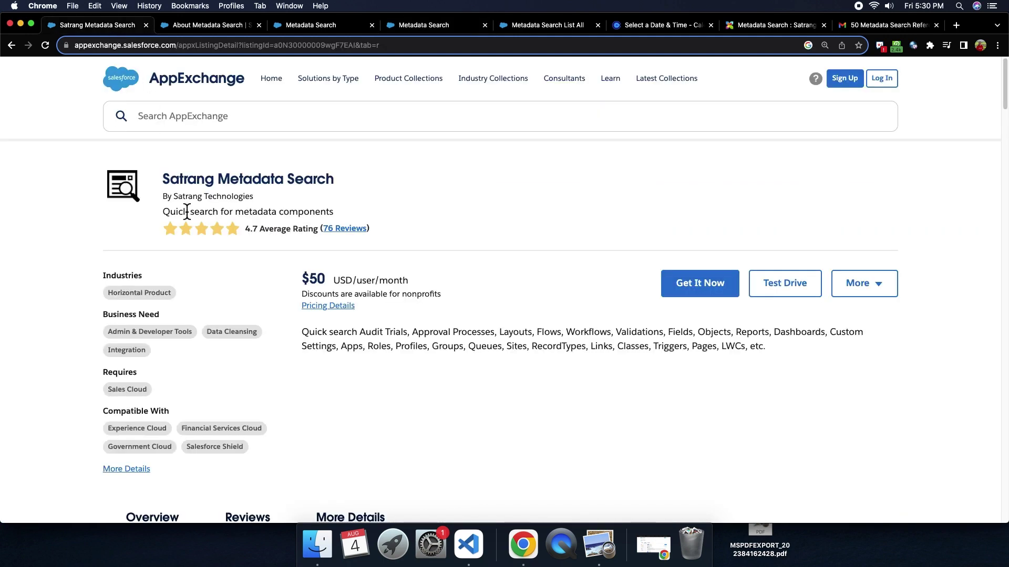
{"action": "scroll", "coordinate": [355, 435], "scroll_direction": "down", "scroll_amount": 3}
{"action": "scroll", "coordinate": [489, 444], "scroll_direction": "down", "scroll_amount": 5}
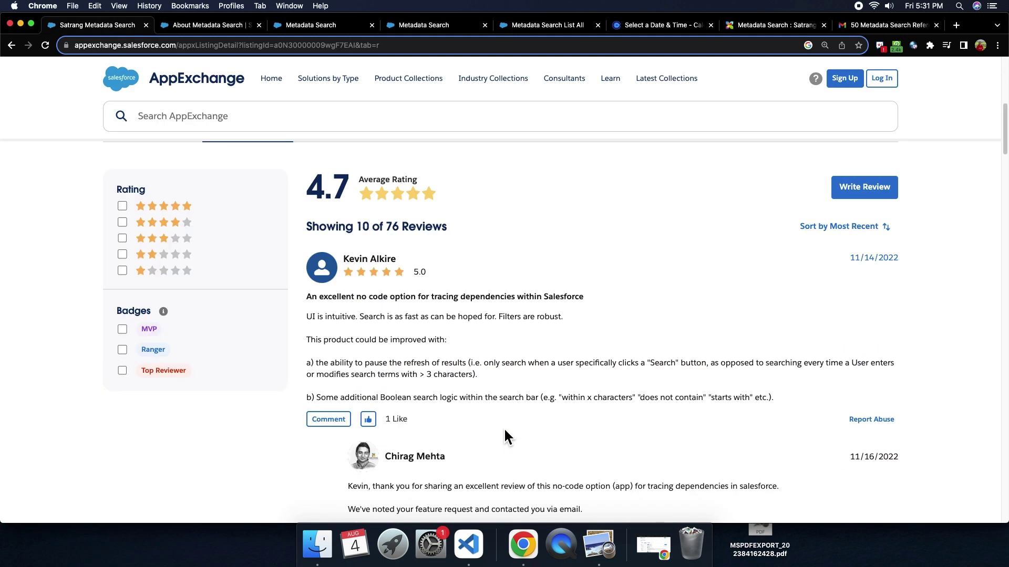
{"action": "scroll", "coordinate": [506, 435], "scroll_direction": "up", "scroll_amount": 6}
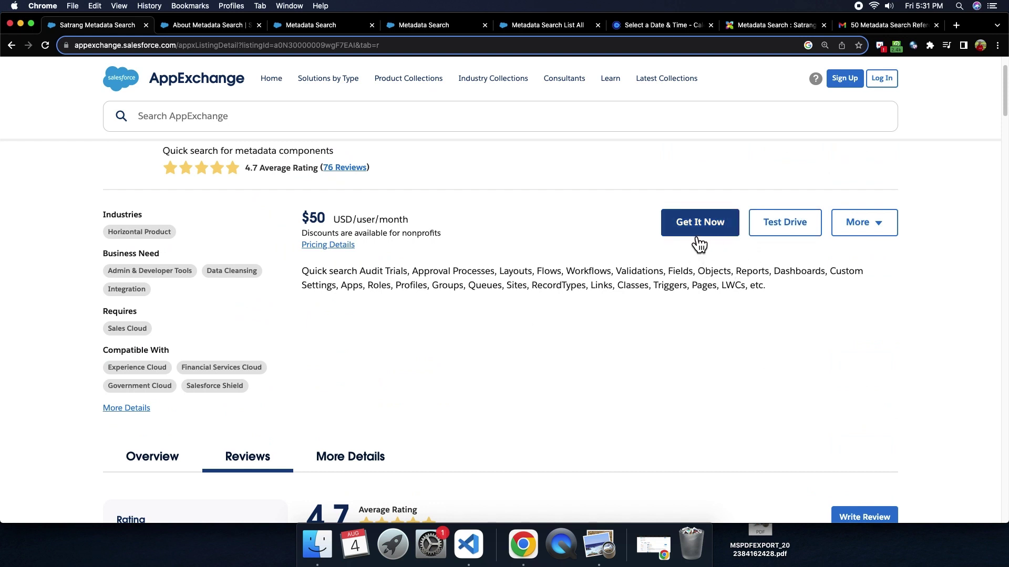
{"action": "scroll", "coordinate": [705, 362], "scroll_direction": "up", "scroll_amount": 2}
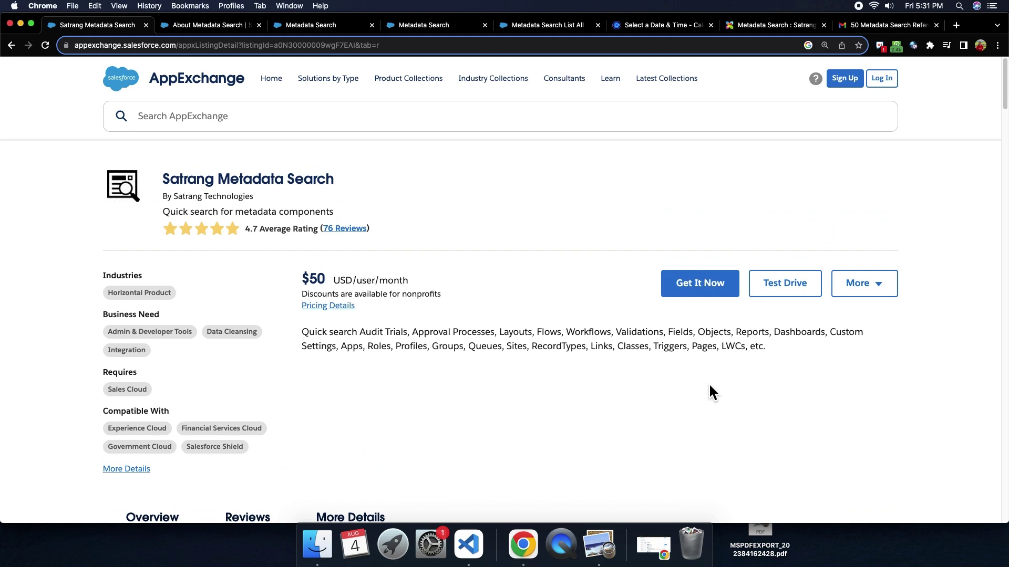
{"action": "scroll", "coordinate": [709, 393], "scroll_direction": "down", "scroll_amount": 3}
{"action": "scroll", "coordinate": [711, 393], "scroll_direction": "down", "scroll_amount": 10}
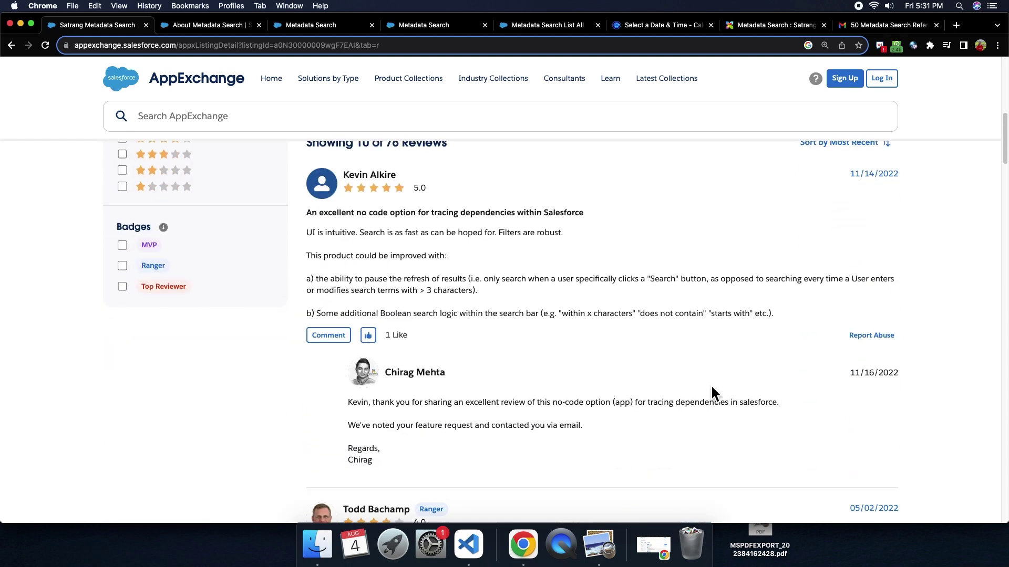
{"action": "scroll", "coordinate": [712, 390], "scroll_direction": "down", "scroll_amount": 3}
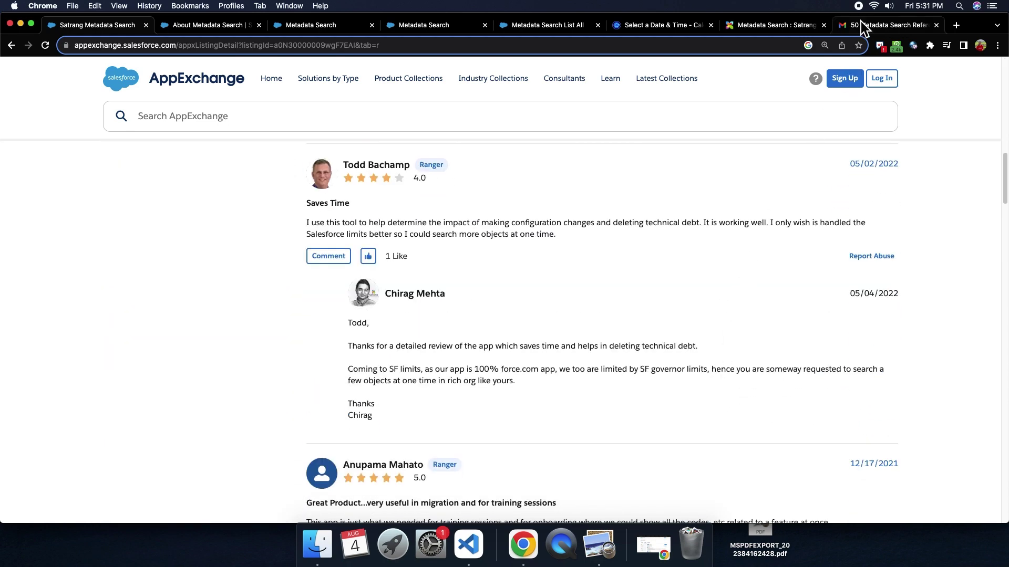